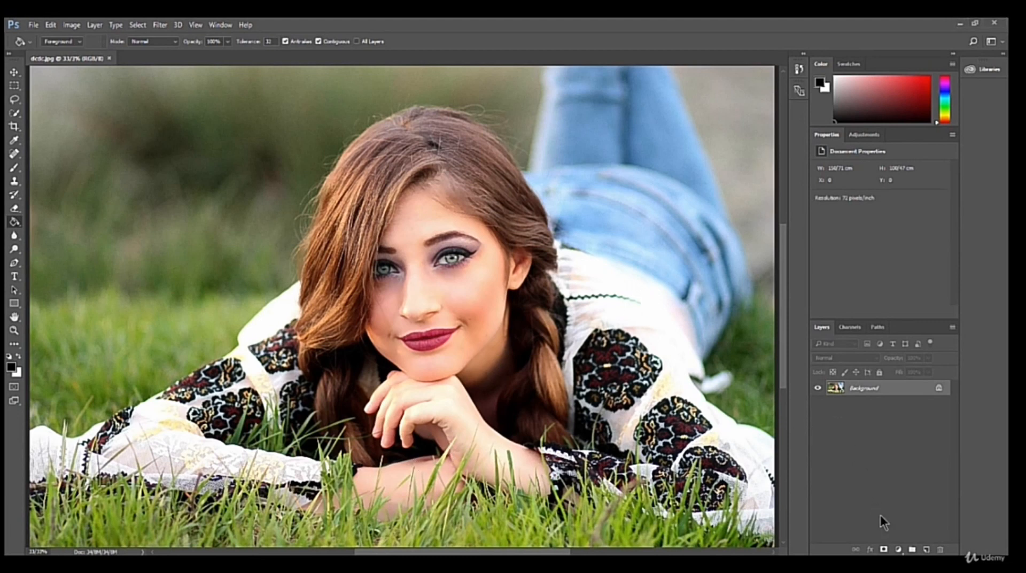
- Add a Channel Mixer adjustment layer with the Blue output channel, setting Green to 200% and Blue to -100%
click(898, 549)
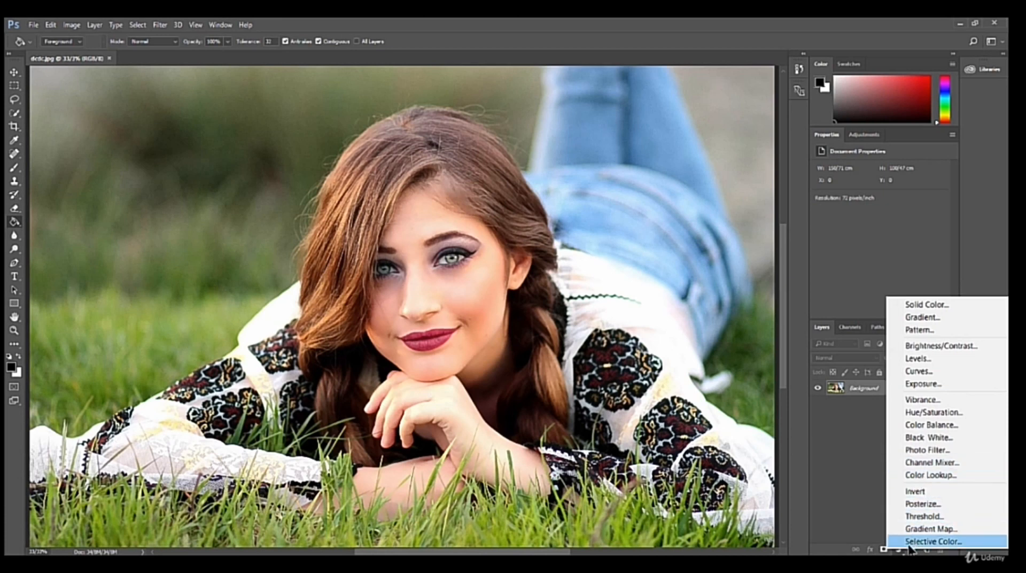
click(921, 463)
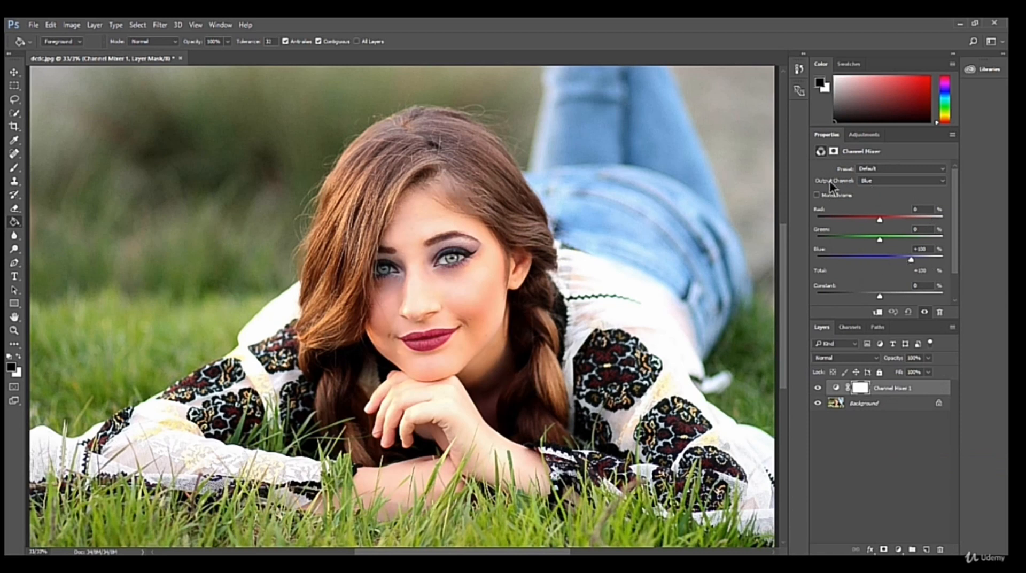
click(926, 229)
text(200)
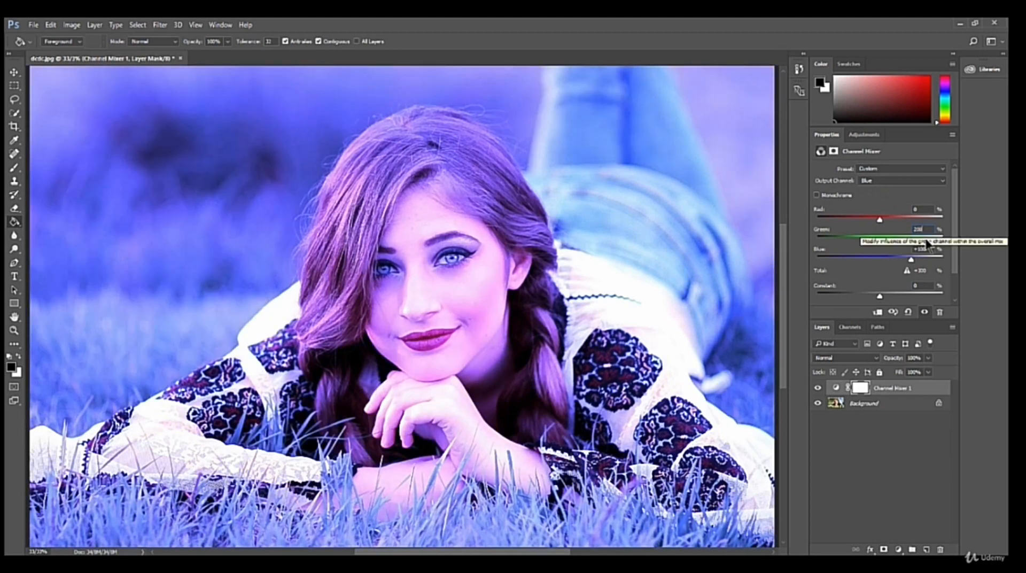
click(921, 249)
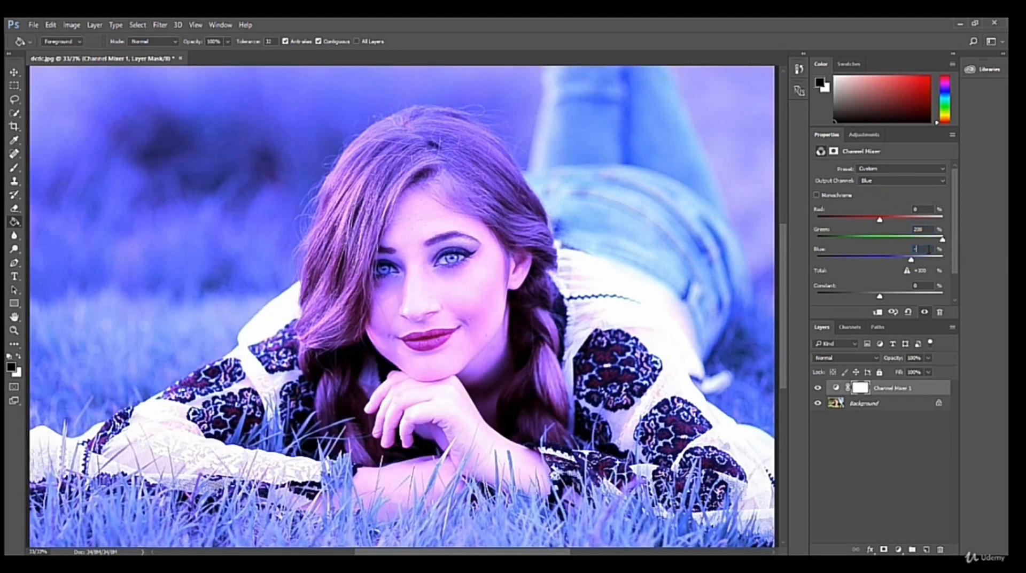
text(-100)
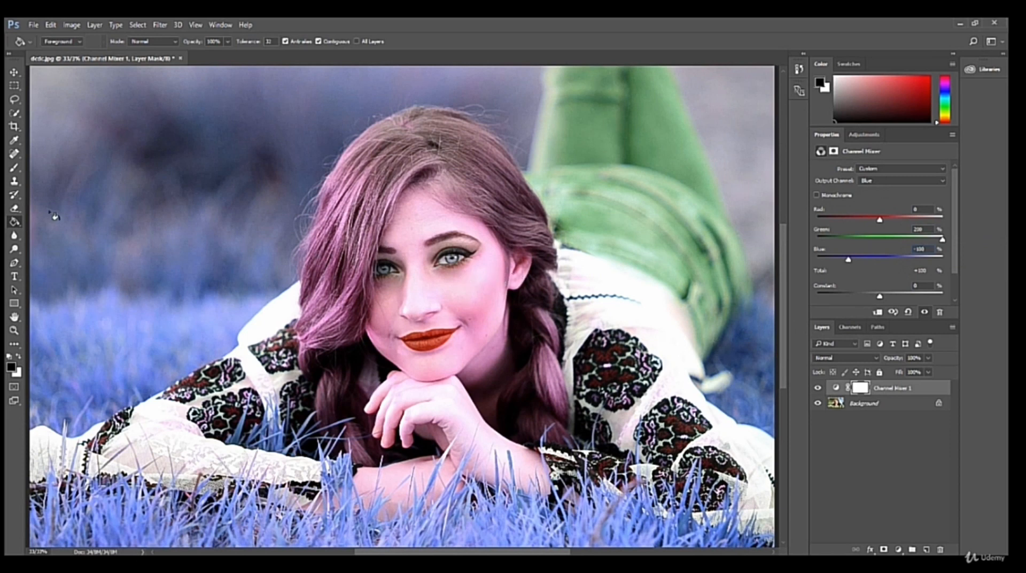
- Paint black with the Brush on the Channel Mixer mask over the woman's face, hair and hand to restore their original colours
click(14, 169)
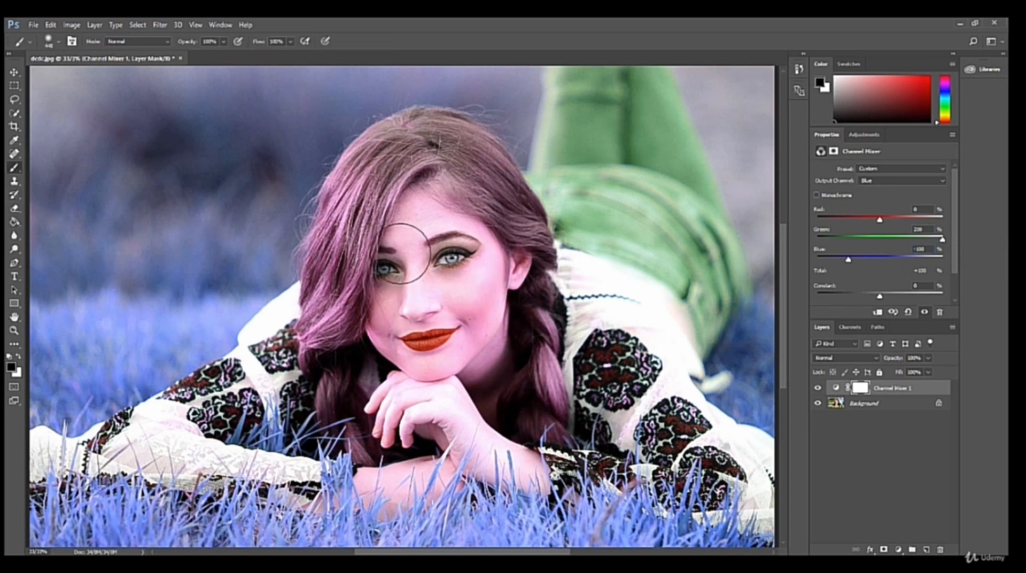
mouse_move(413, 188)
mouse_down()
mouse_move(373, 204)
mouse_move(361, 226)
mouse_move(366, 329)
mouse_move(347, 285)
mouse_move(334, 311)
mouse_move(399, 257)
mouse_move(433, 246)
mouse_move(466, 255)
mouse_move(493, 336)
mouse_move(484, 215)
mouse_move(436, 183)
mouse_move(484, 295)
mouse_move(495, 362)
mouse_move(460, 398)
mouse_move(418, 388)
mouse_move(398, 399)
mouse_up()
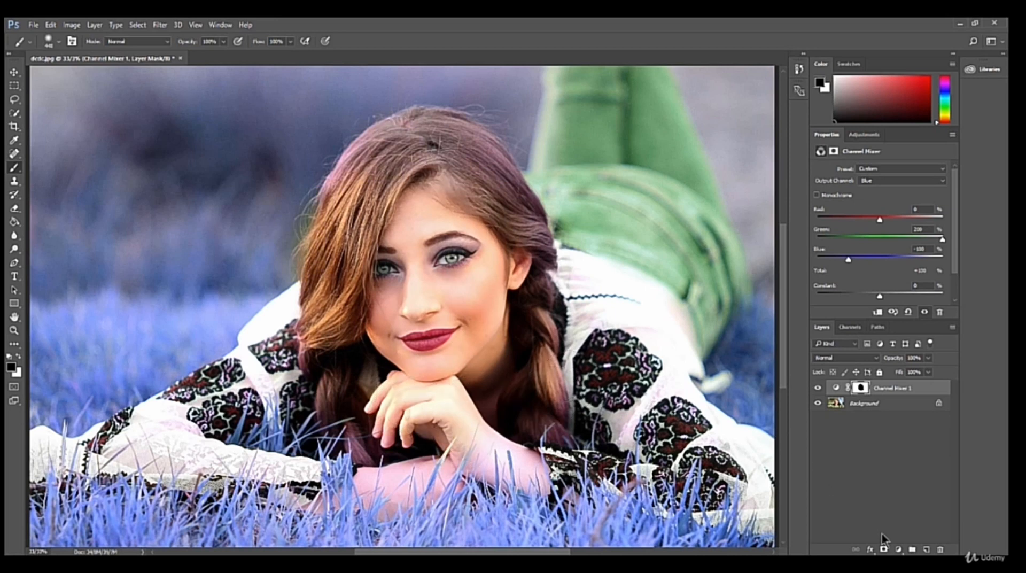
- Add a Hue/Saturation adjustment layer with Blues at lightness 70 and saturation -10, and Reds at saturation -20
click(903, 549)
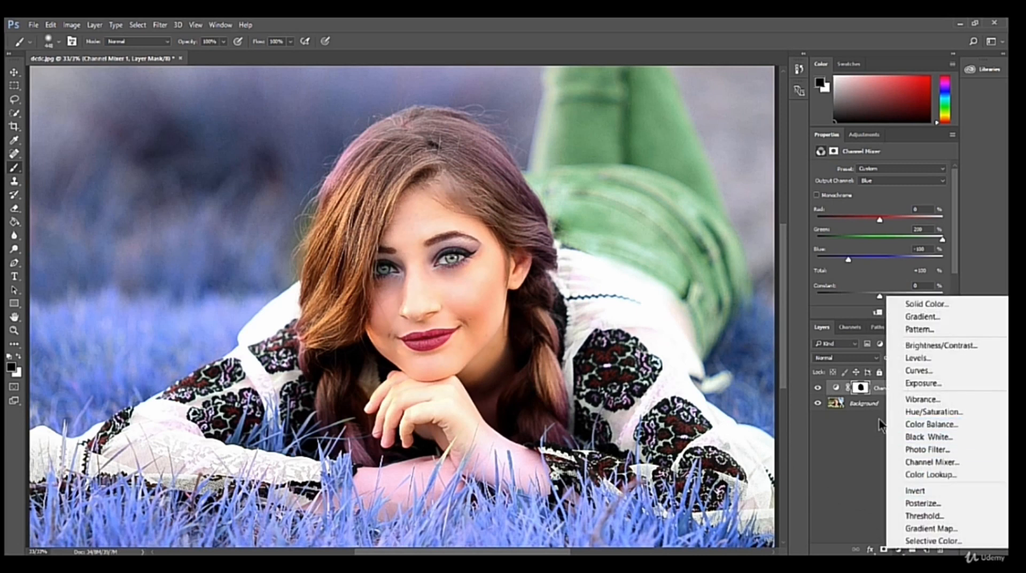
click(904, 412)
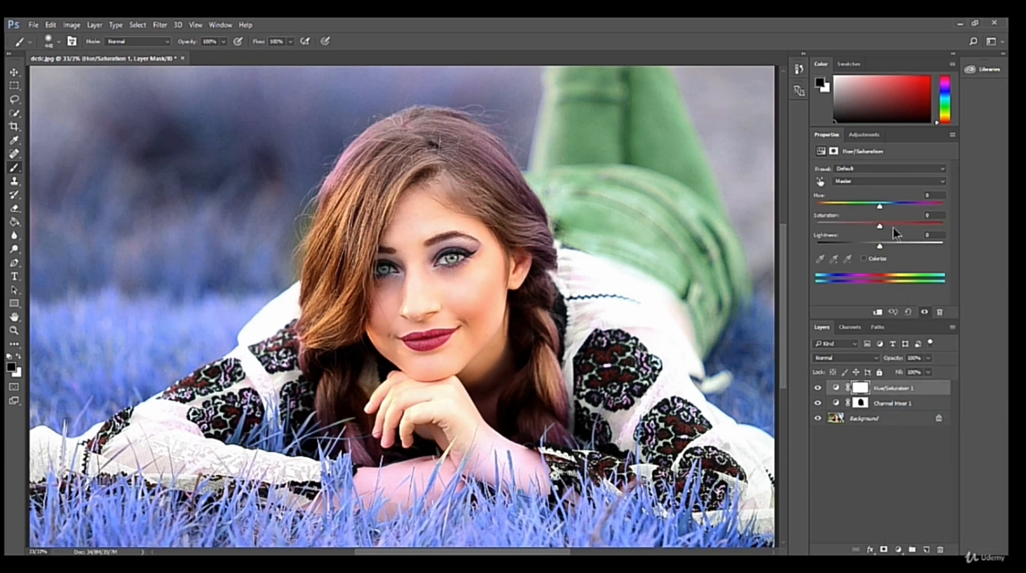
click(880, 182)
click(877, 219)
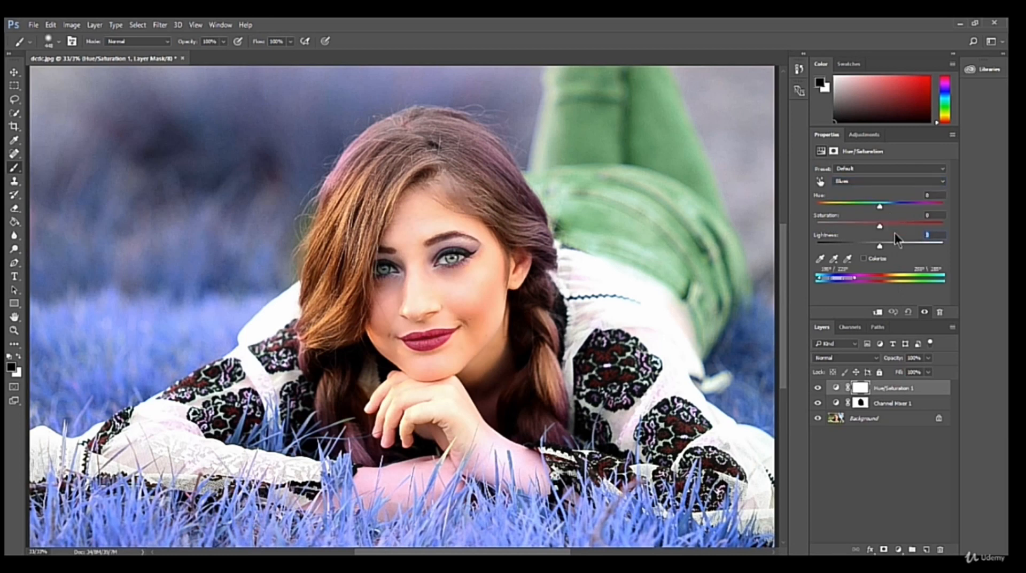
text(70)
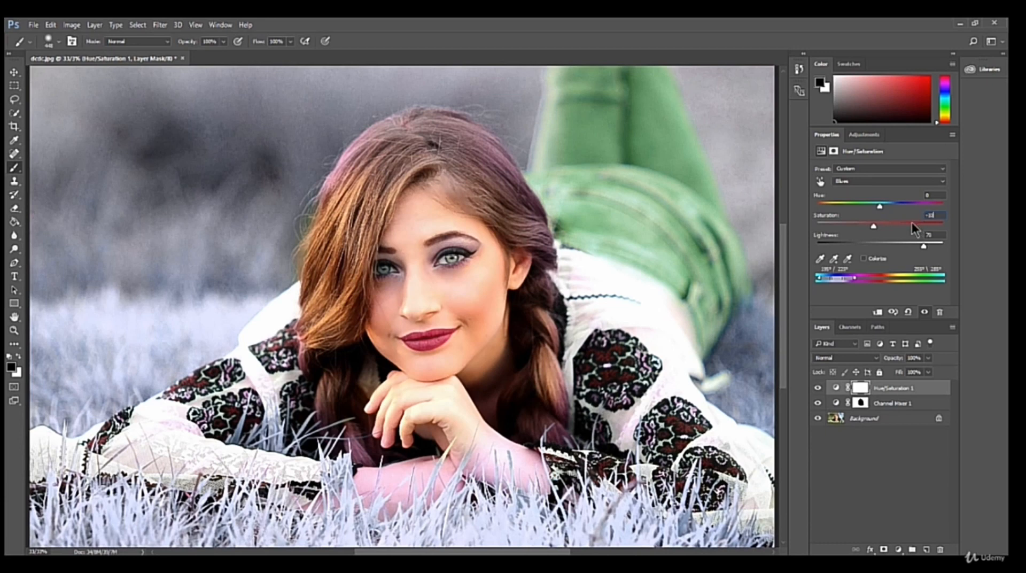
click(868, 180)
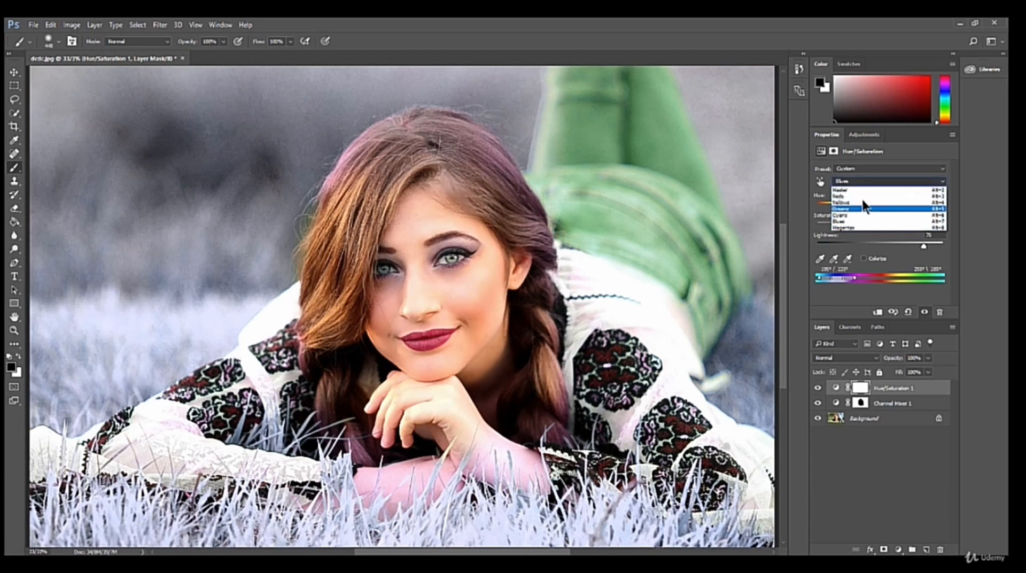
click(862, 196)
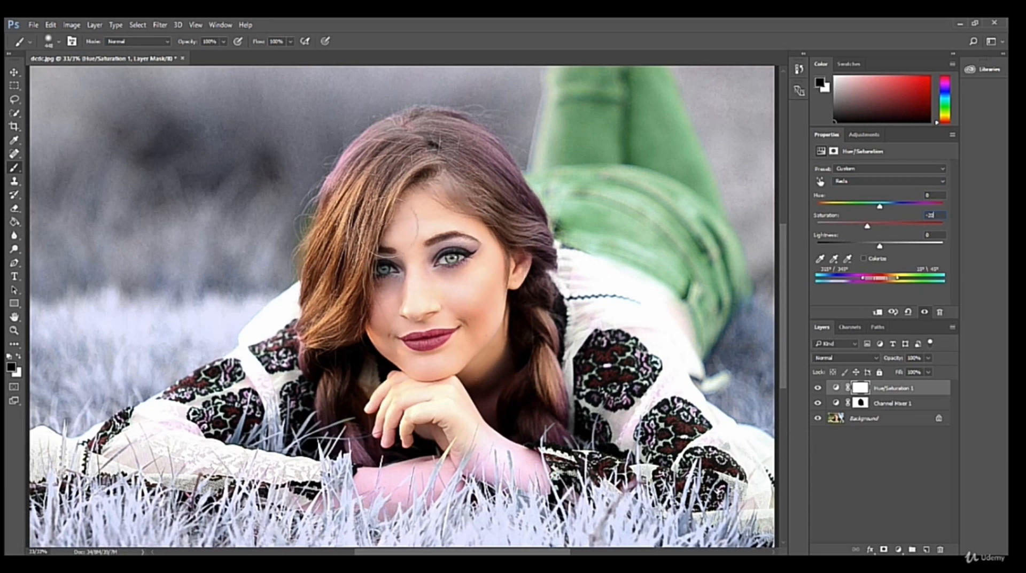
- On a new layer, make a rectangular selection about 79 × 43 cm over the photo's lower middle and fill it with black
click(927, 550)
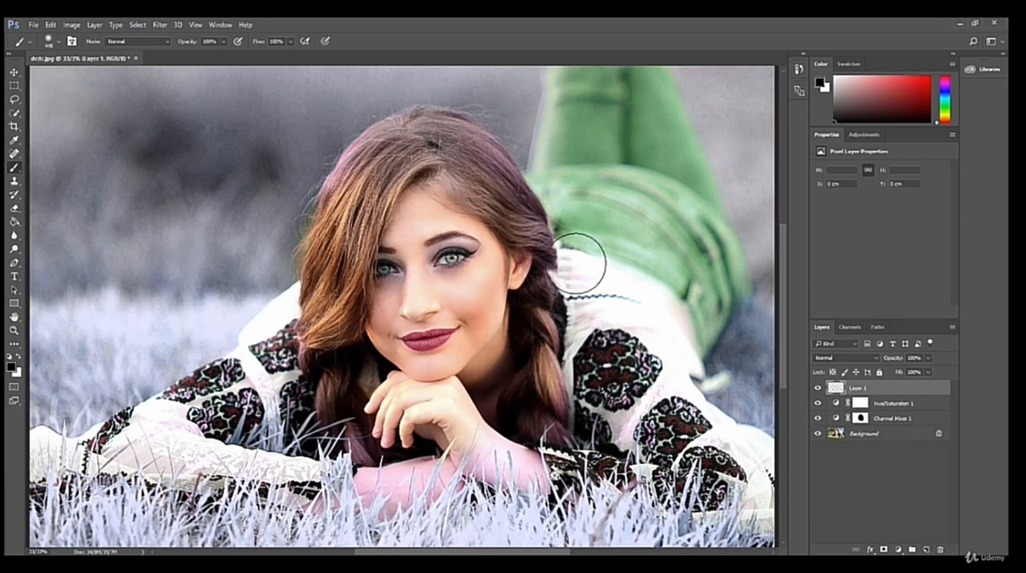
click(14, 85)
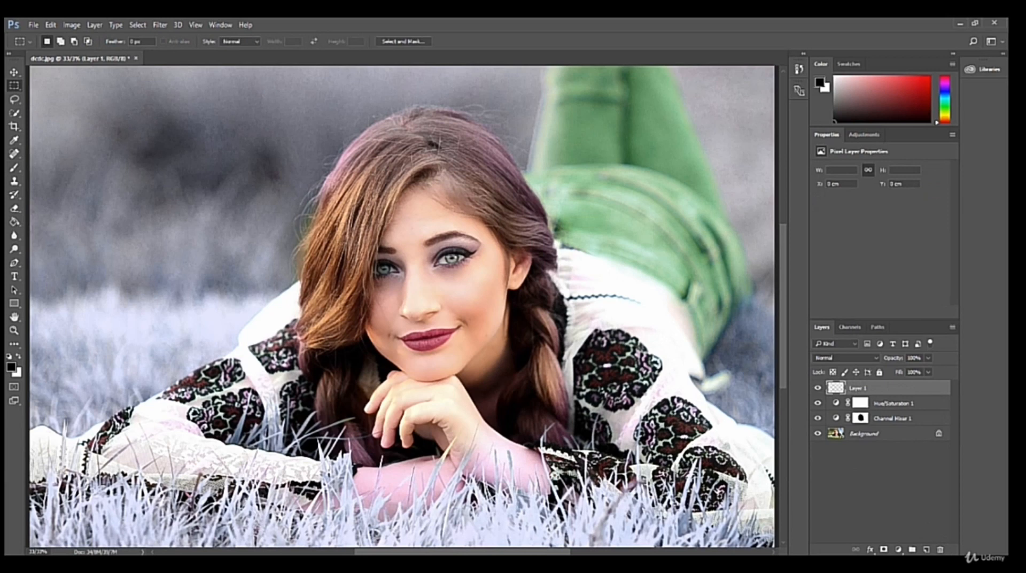
drag(317, 301, 705, 512)
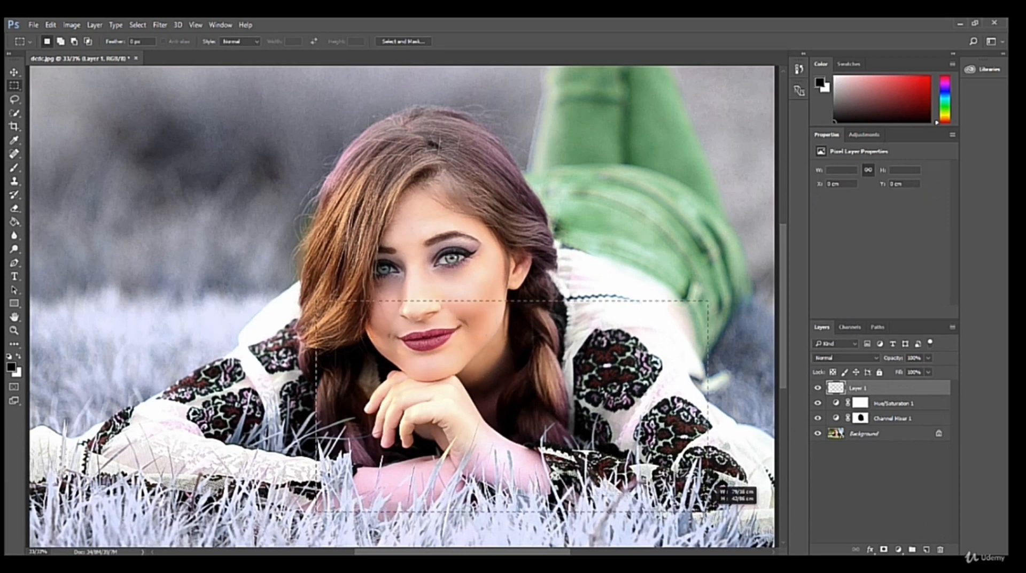
click(14, 221)
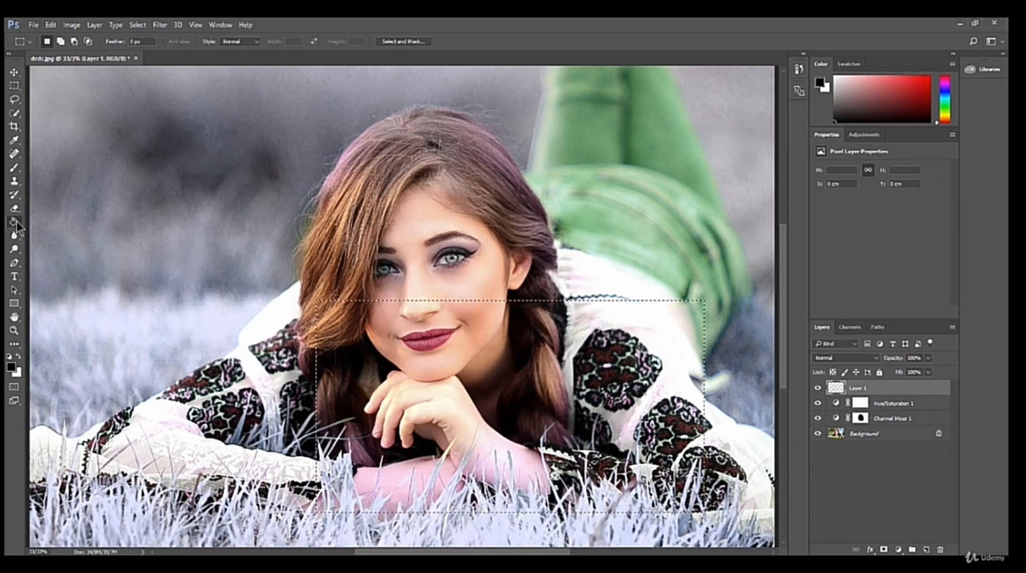
click(456, 363)
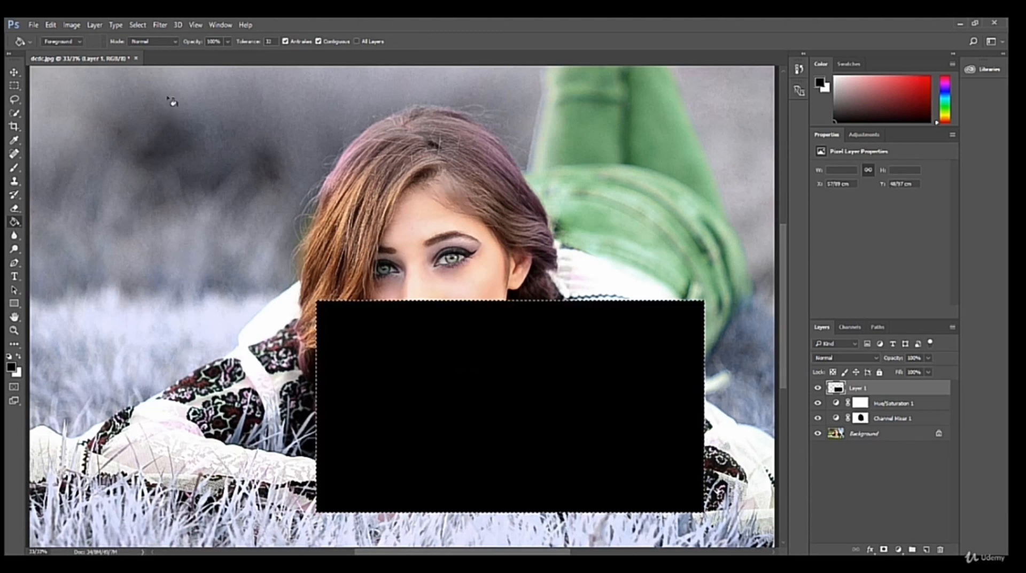
- Apply Add Noise to the black rectangle with amount 100%, Gaussian distribution and Monochromatic on
click(159, 24)
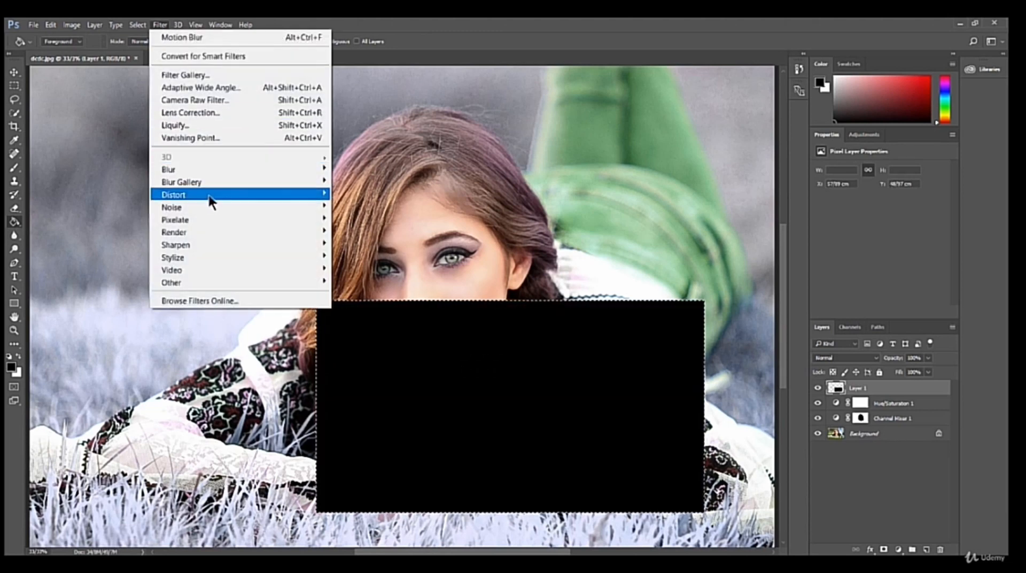
mouse_move(253, 207)
click(344, 207)
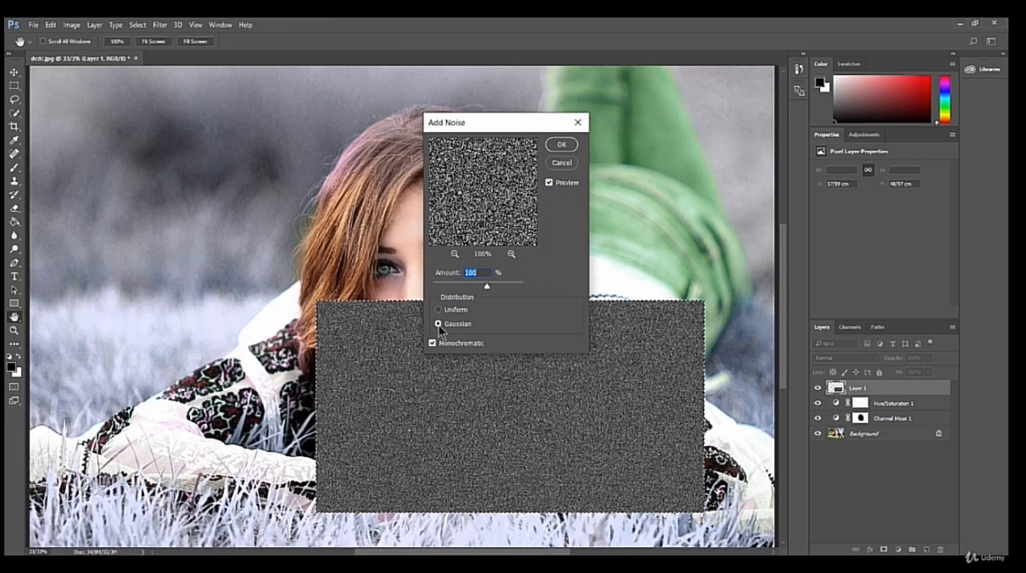
click(433, 344)
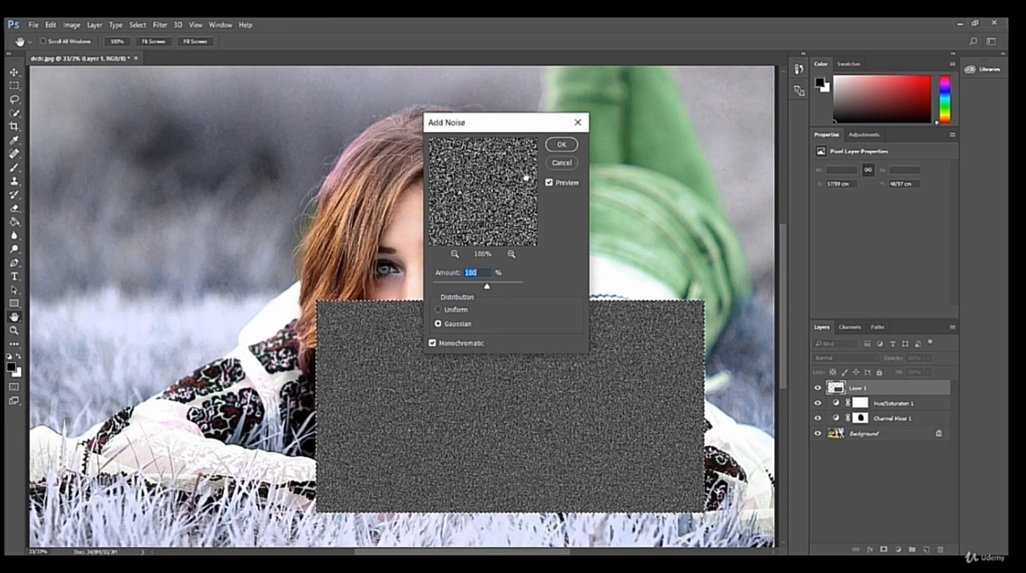
click(567, 150)
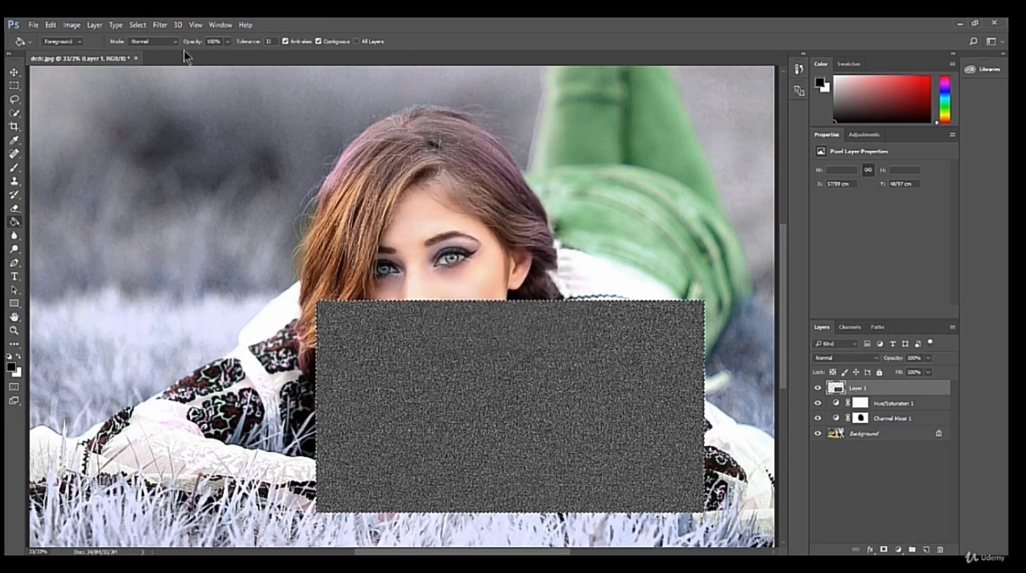
- Apply a Gaussian Blur with a radius of 5 pixels to the noise rectangle
click(159, 24)
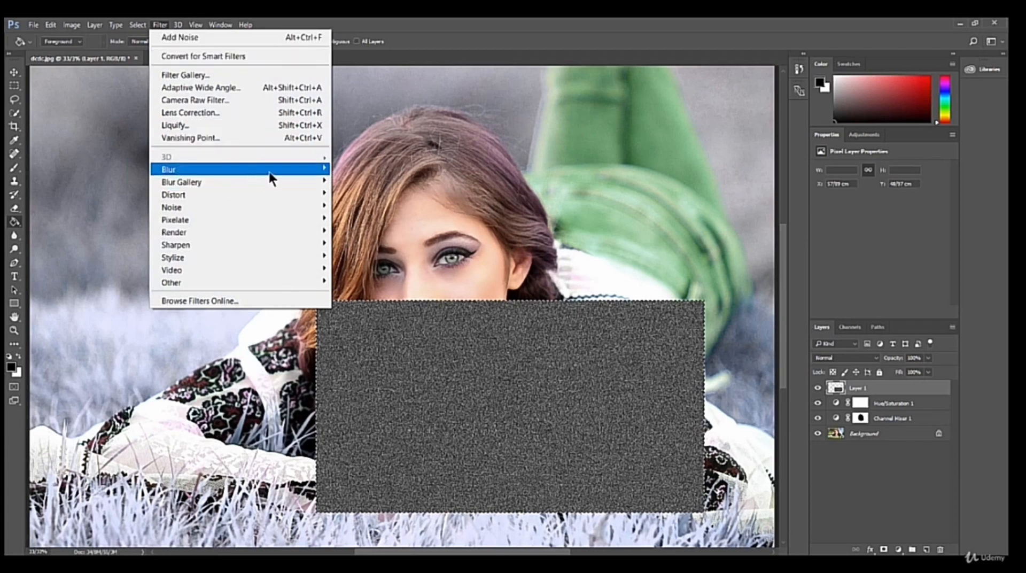
mouse_move(297, 171)
click(353, 219)
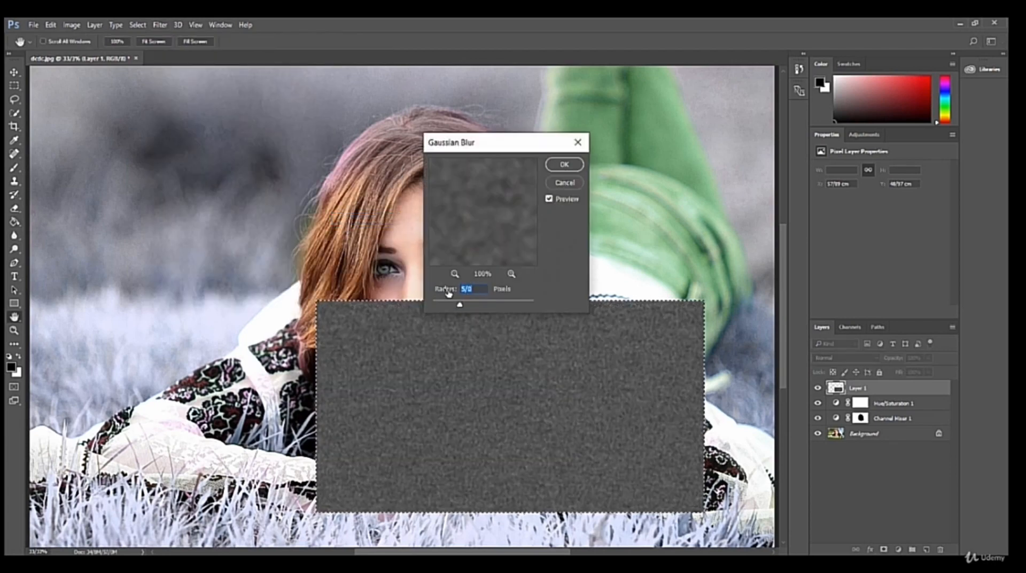
click(557, 166)
- Apply a Threshold adjustment with level 93 to the blurred noise rectangle
click(74, 26)
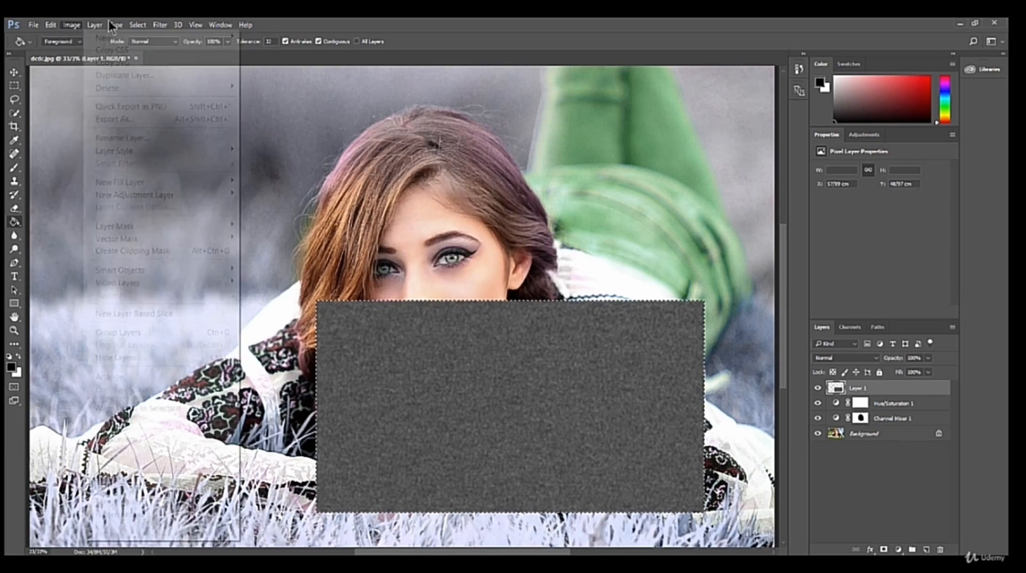
mouse_move(73, 24)
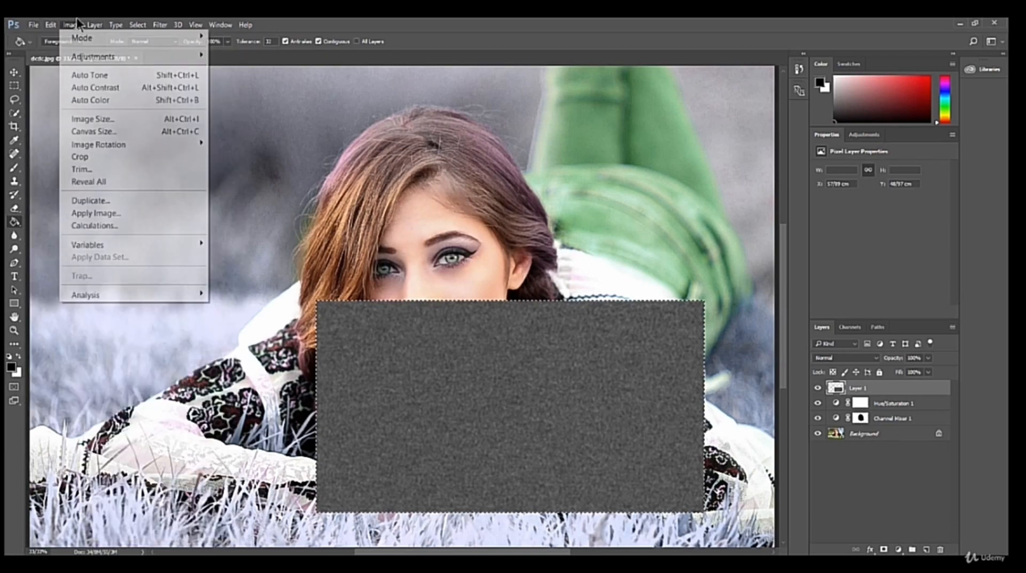
mouse_move(144, 59)
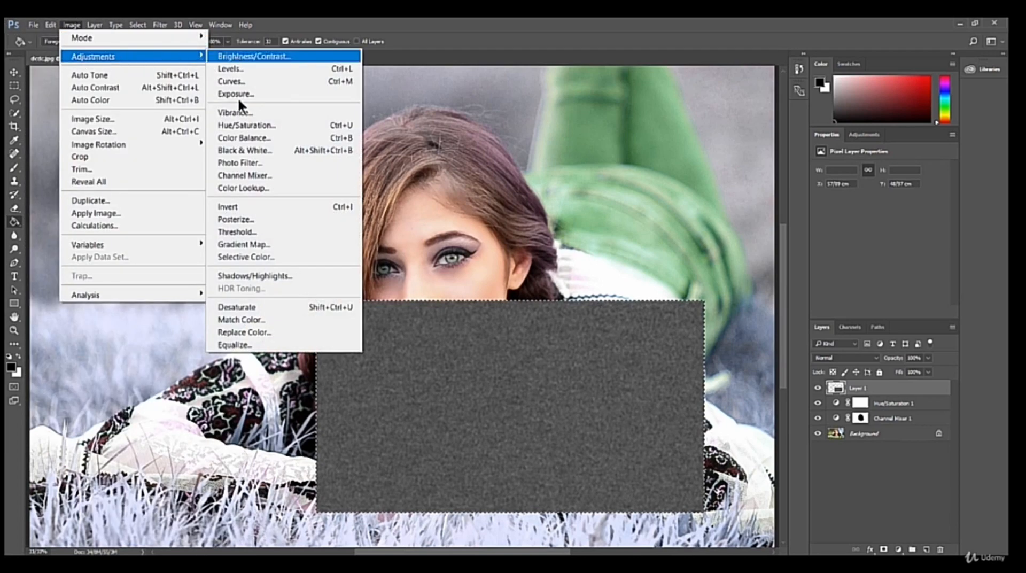
click(240, 231)
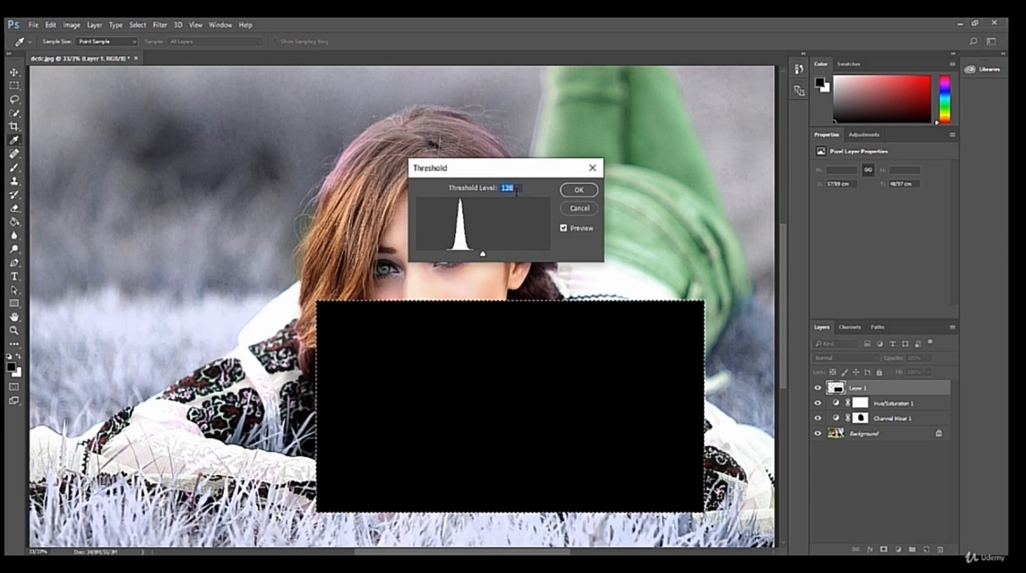
text(93)
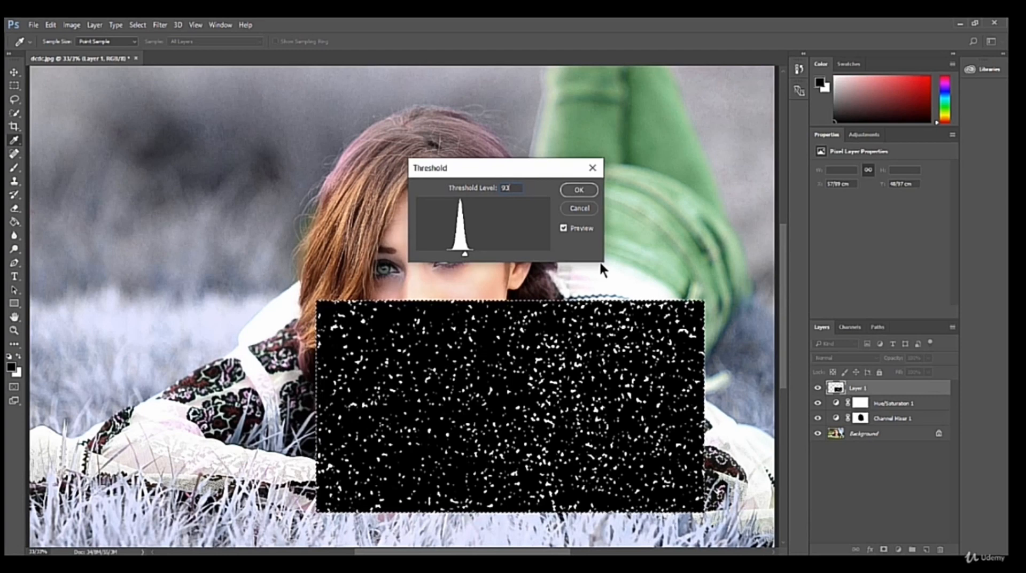
click(570, 193)
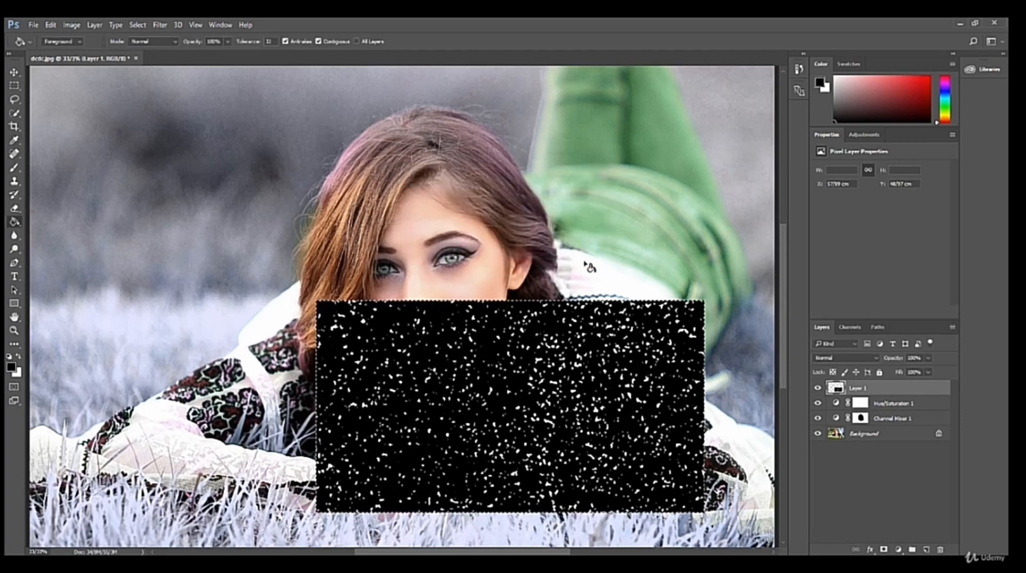
- Set the speckled layer's blend mode to Screen and duplicate its selected area onto a new layer
click(857, 358)
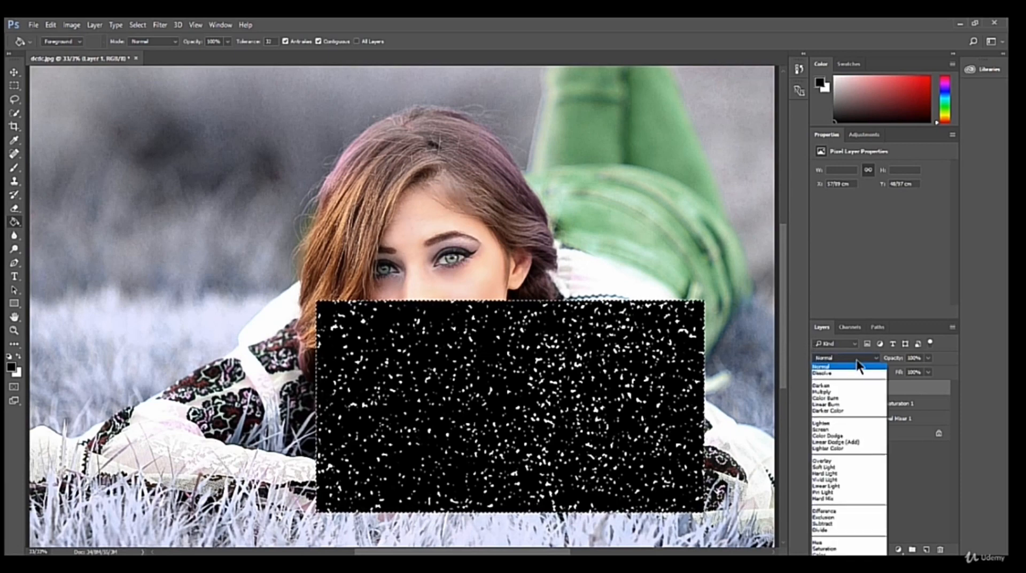
click(847, 430)
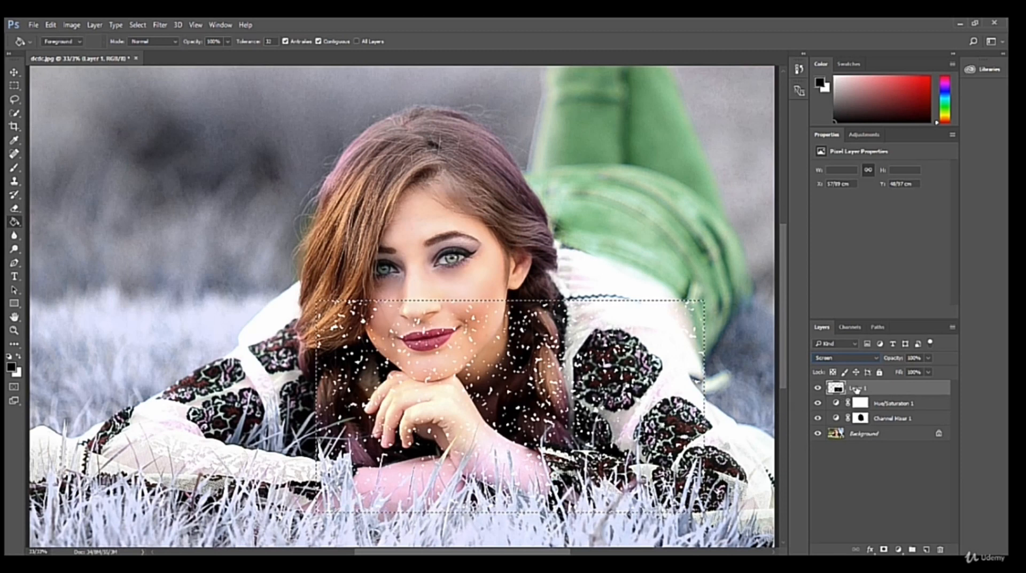
key(ctrl+j)
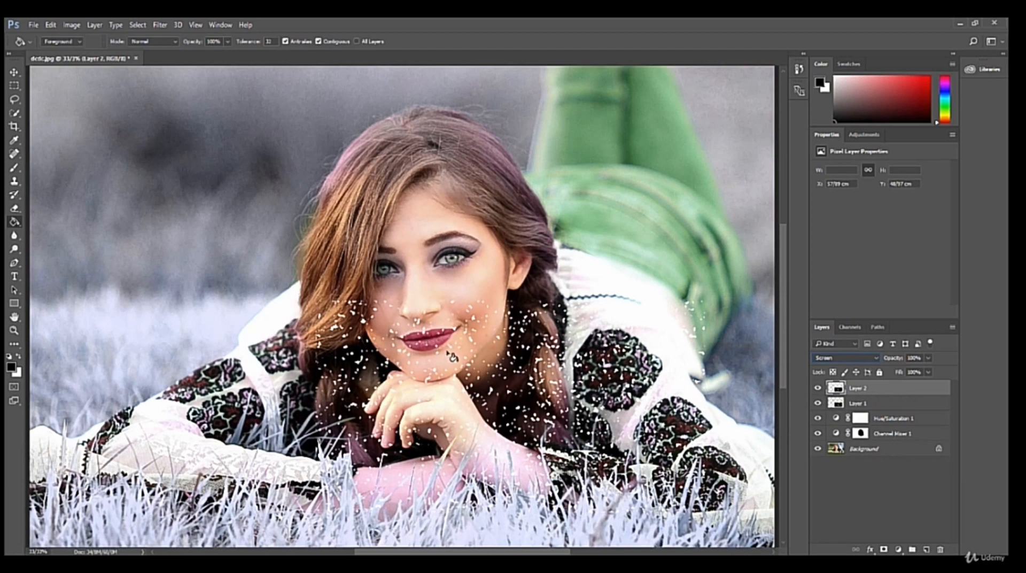
- Scale Layer 2's snow to about 299% width and 387% height so it extends past every edge of the photo
key(ctrl+t)
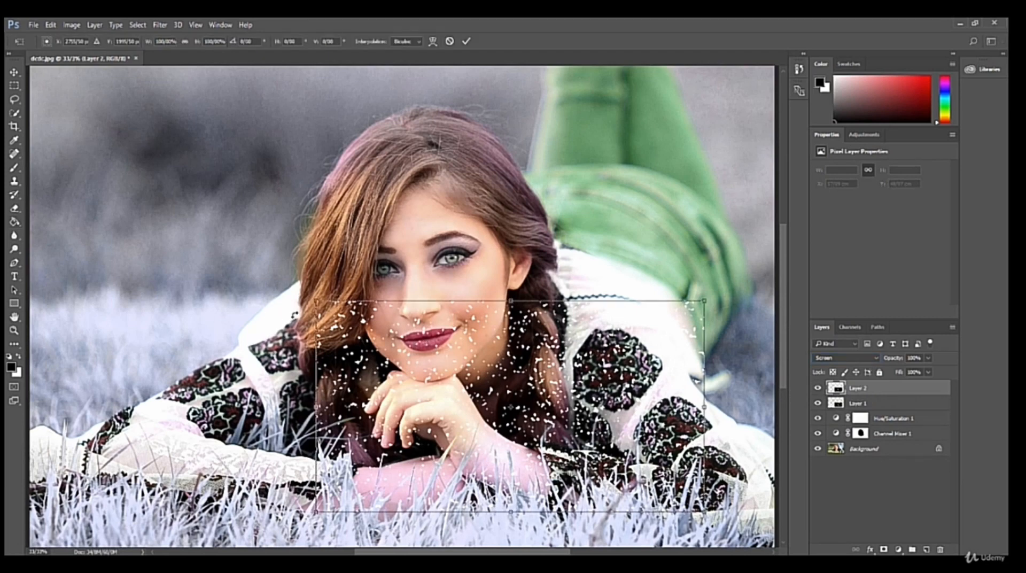
drag(316, 301, 33, 72)
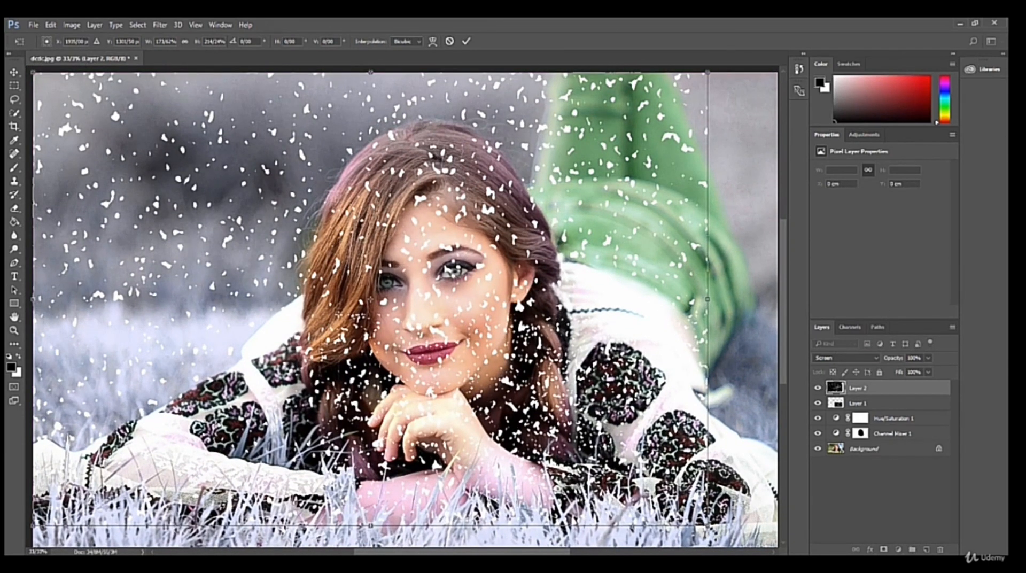
drag(707, 526, 766, 531)
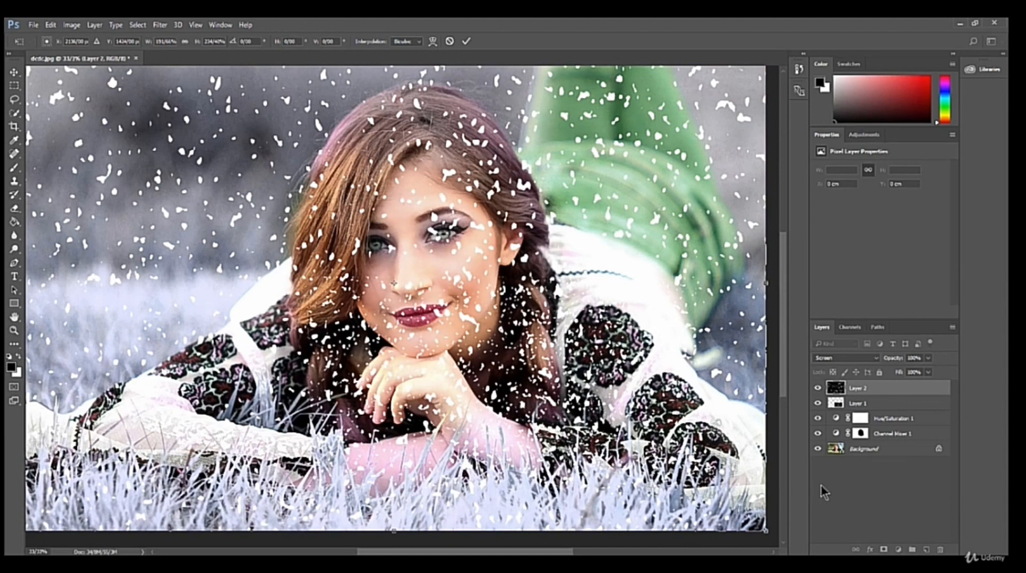
key(ctrl+minus)
key(ctrl+minus)
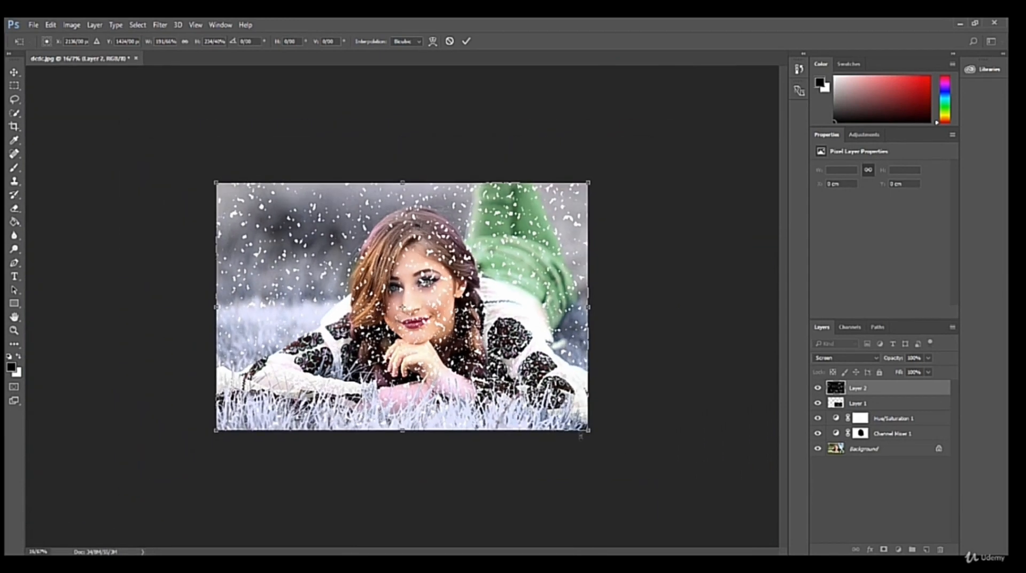
drag(589, 430, 715, 537)
drag(214, 183, 132, 127)
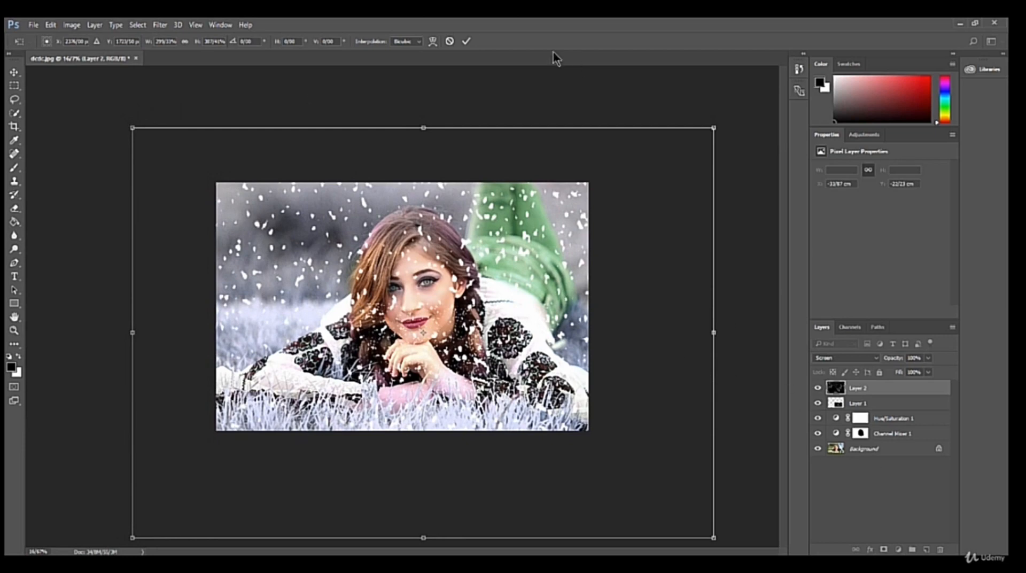
click(466, 41)
key(g)
- Duplicate the enlarged snow layer, Layer 2
click(864, 404)
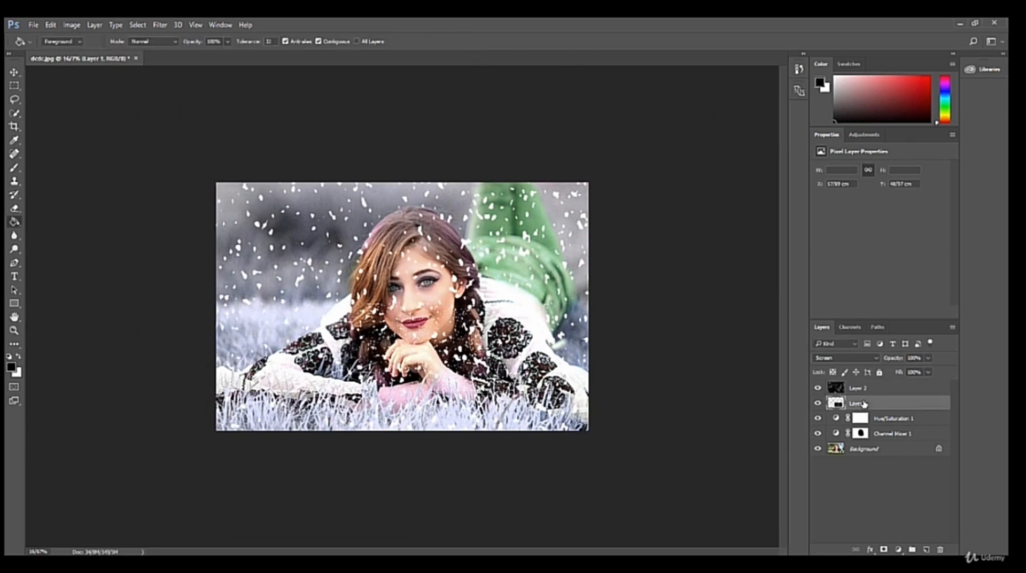
click(861, 393)
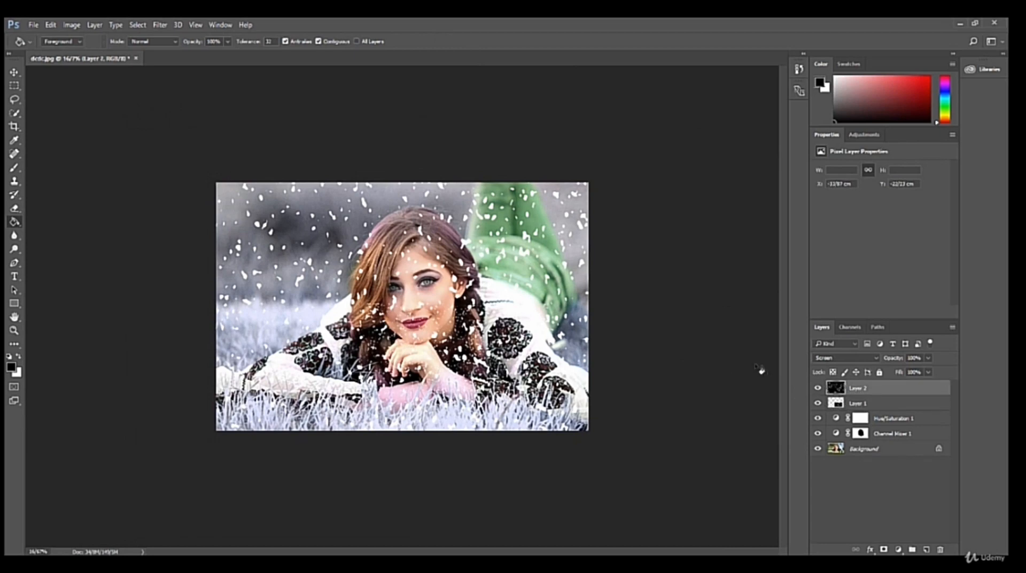
key(ctrl+j)
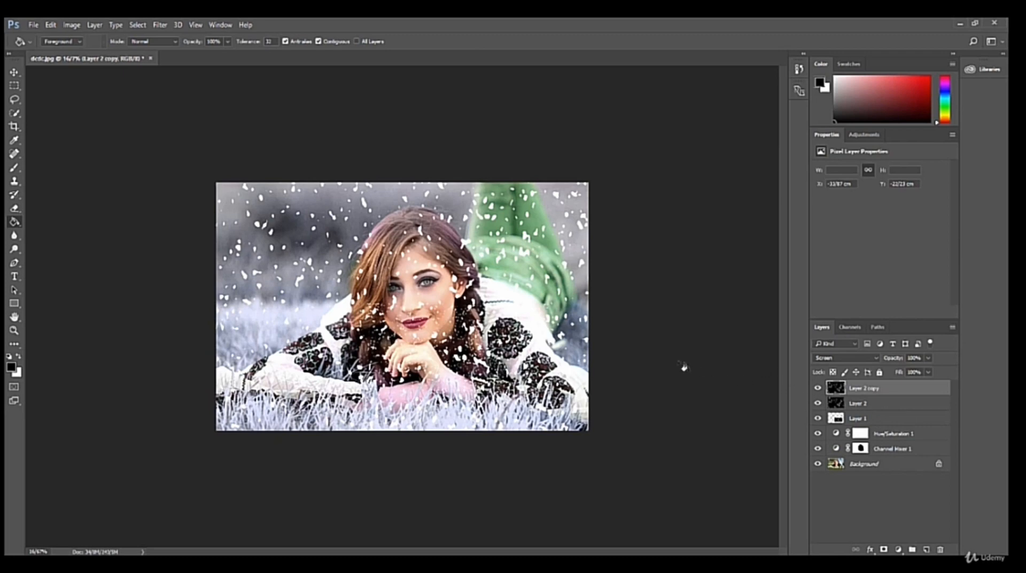
- Scale the duplicated snow layer to about 202% width and 195% height, and add a layer mask to it
key(ctrl+t)
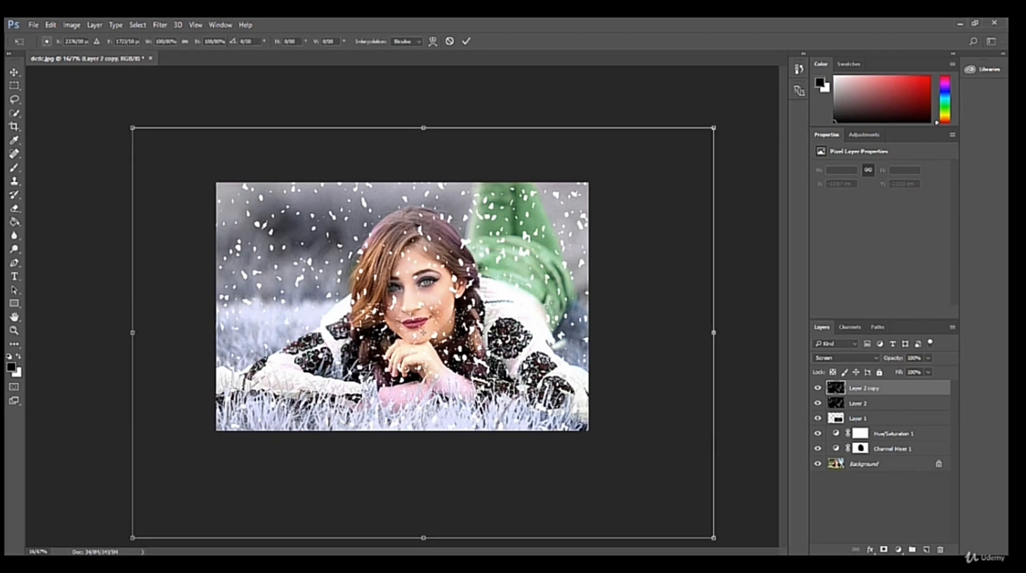
key(ctrl+minus)
key(ctrl+minus)
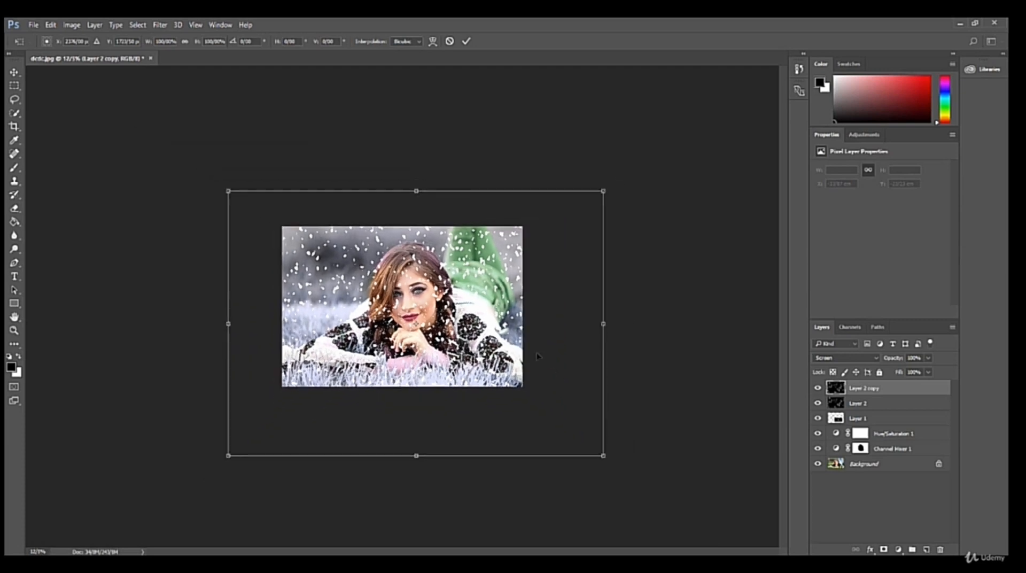
drag(269, 218, 57, 112)
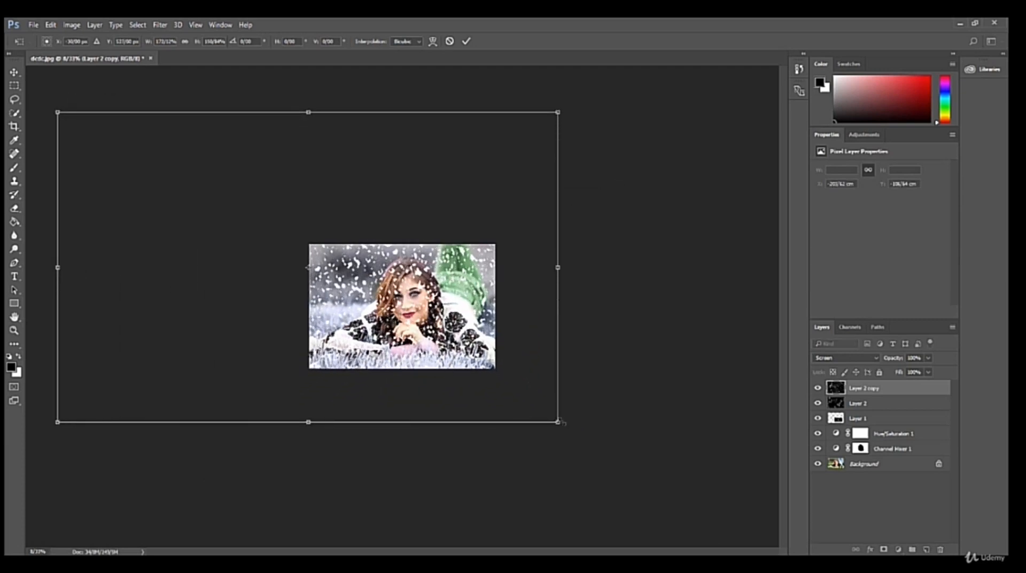
drag(560, 422, 650, 513)
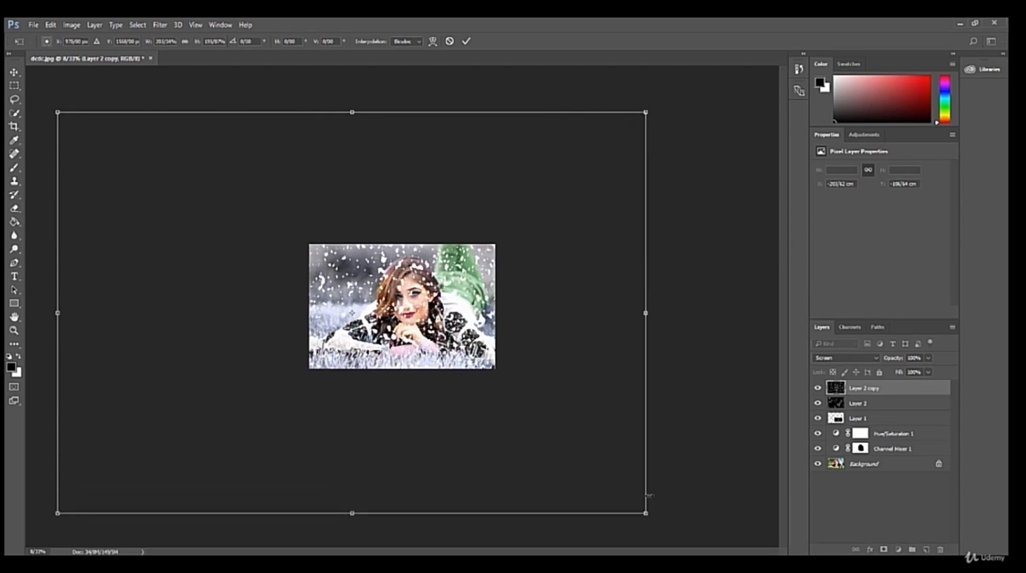
click(466, 42)
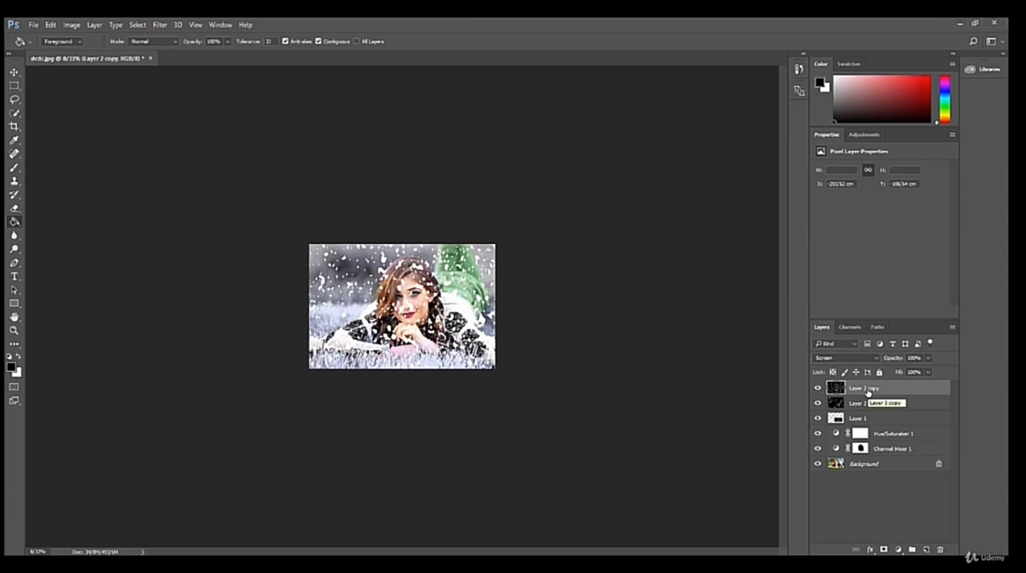
click(882, 551)
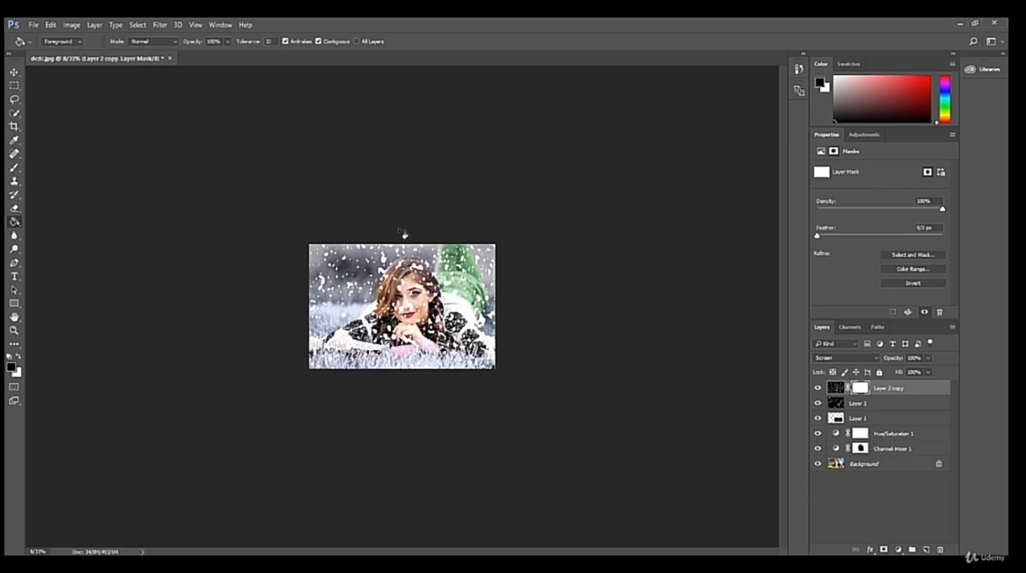
click(161, 25)
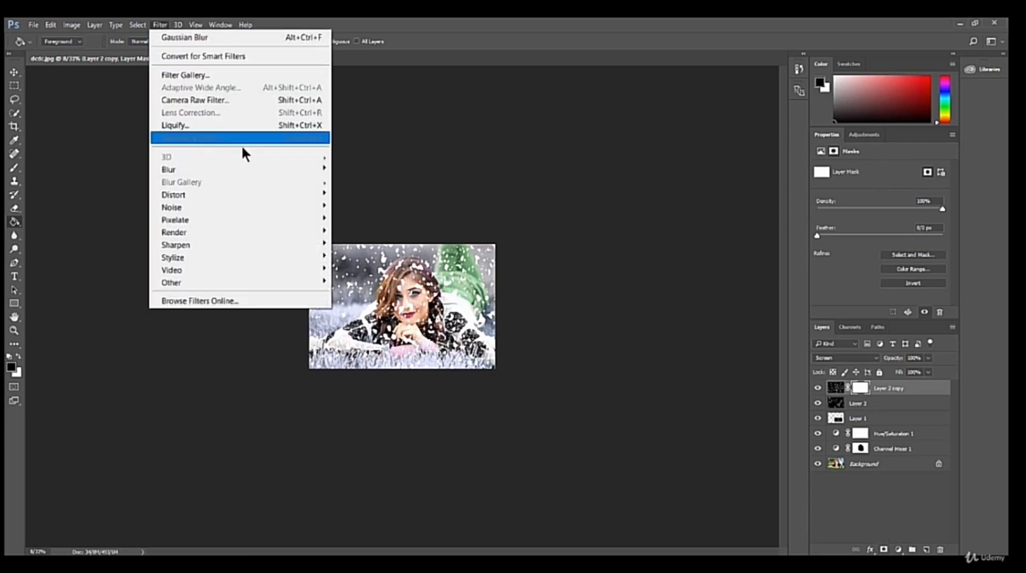
mouse_move(284, 170)
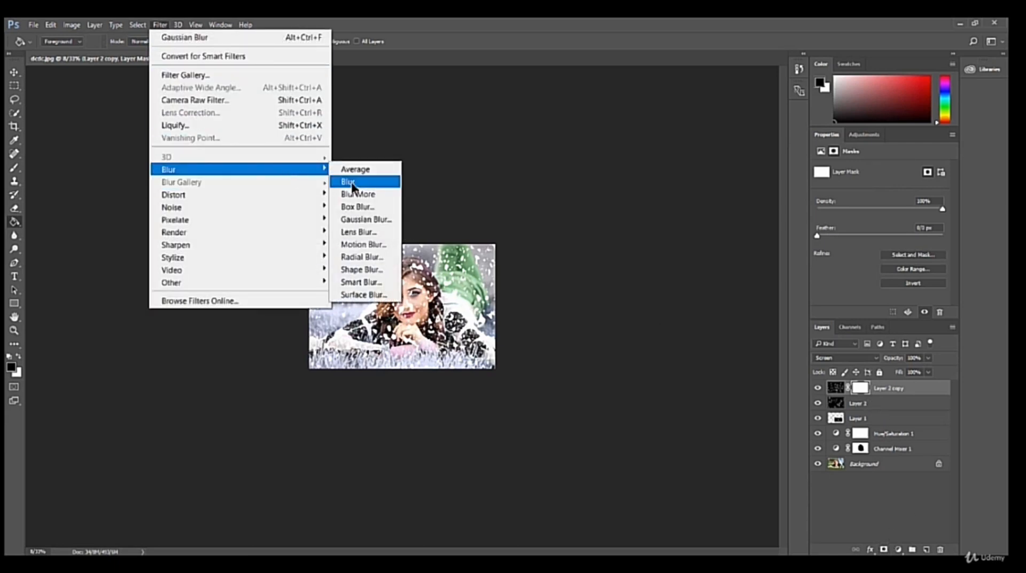
click(356, 219)
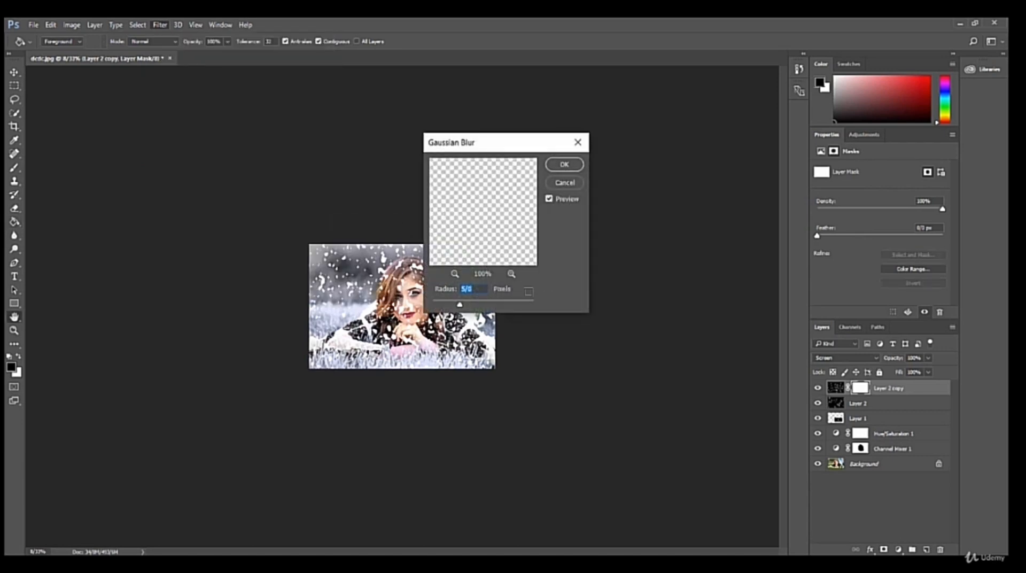
drag(500, 155, 575, 194)
key(ctrl+plus)
key(ctrl+plus)
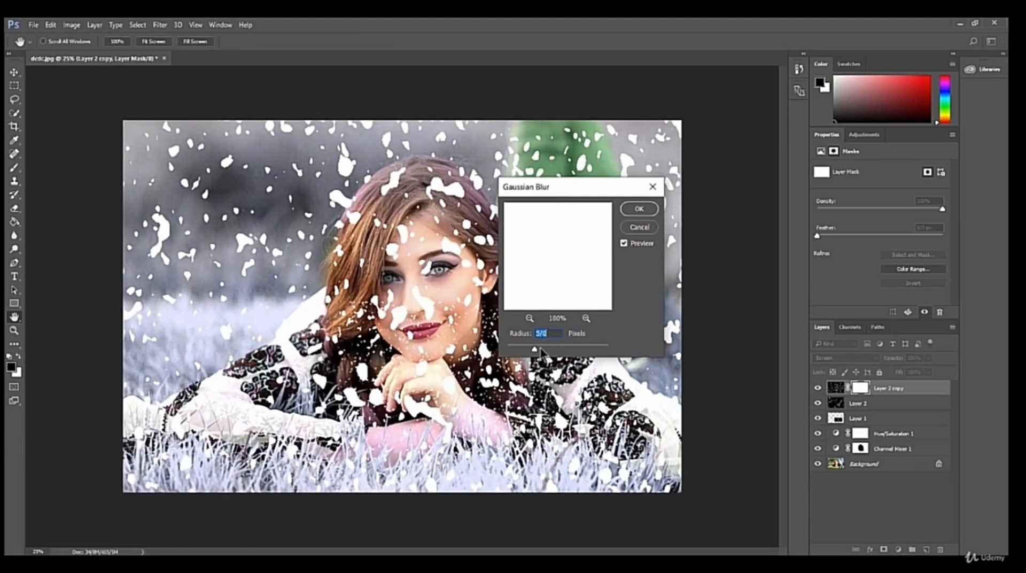
drag(533, 348, 536, 349)
click(624, 229)
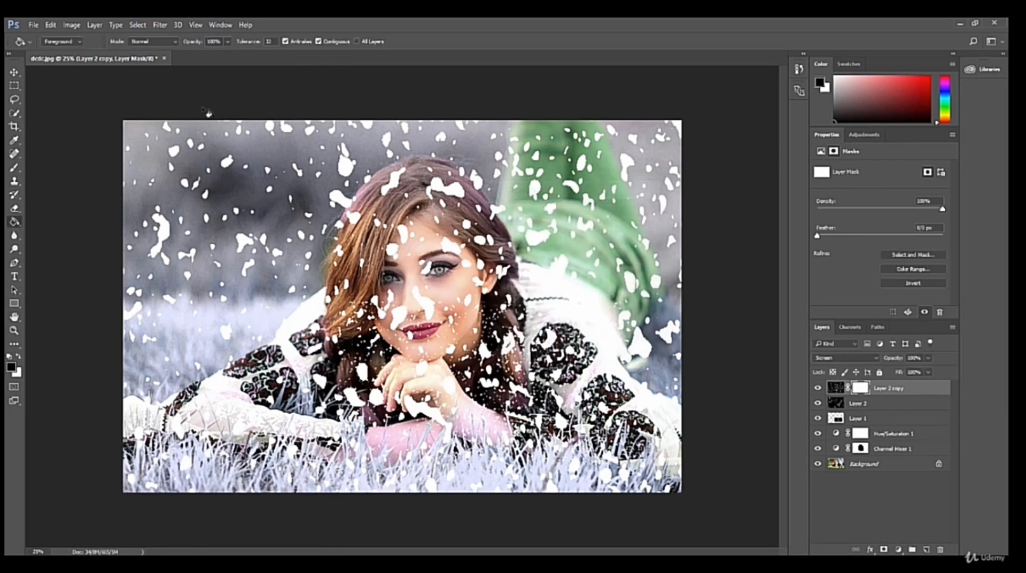
- Apply a Motion Blur with an angle of 15° and a distance of 152 pixels to the Layer 2 copy mask
click(163, 26)
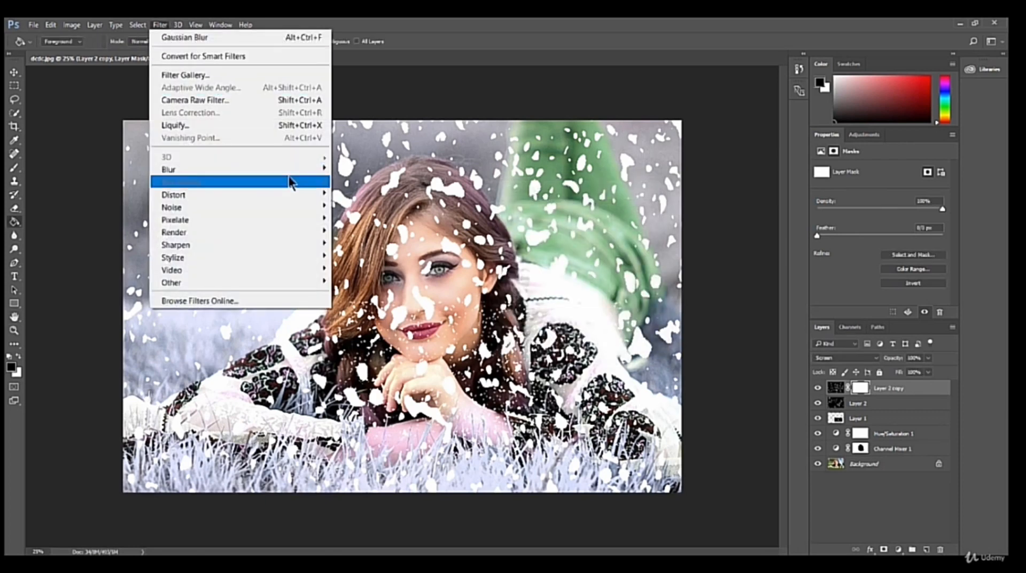
mouse_move(305, 173)
click(362, 244)
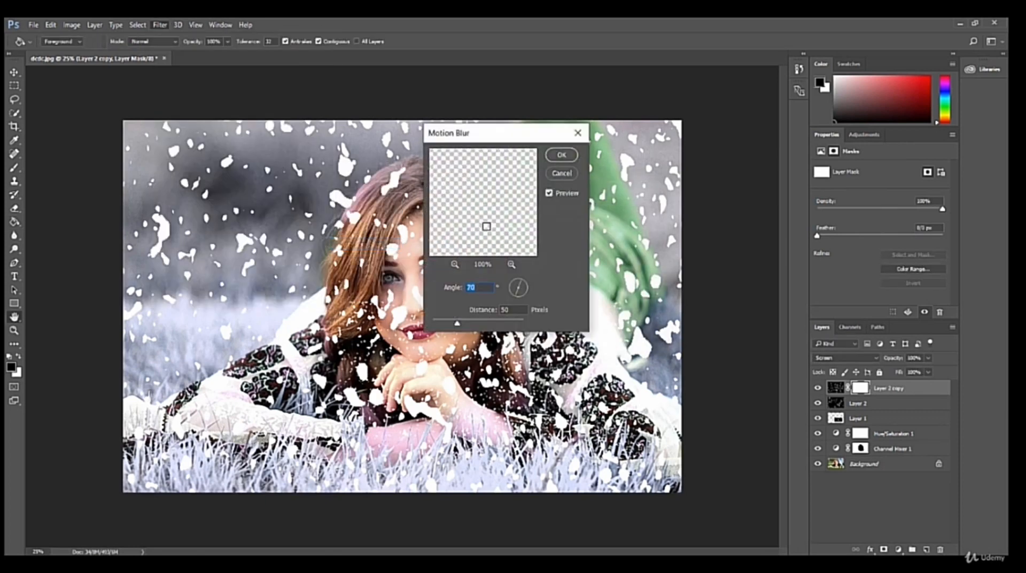
drag(519, 138, 600, 152)
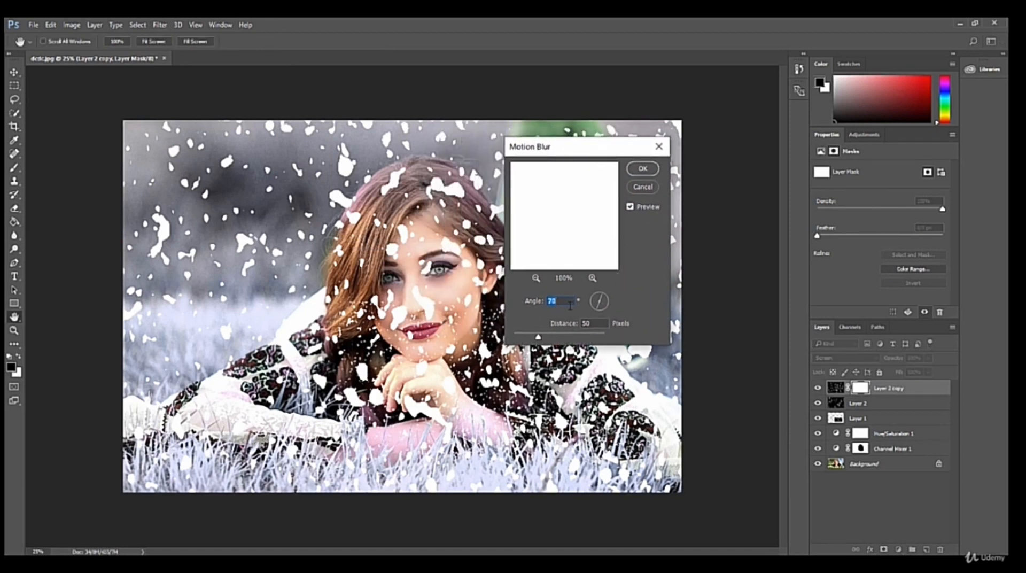
mouse_move(594, 303)
mouse_down()
mouse_move(606, 304)
mouse_move(591, 313)
mouse_up()
drag(539, 338, 559, 337)
drag(566, 342, 554, 340)
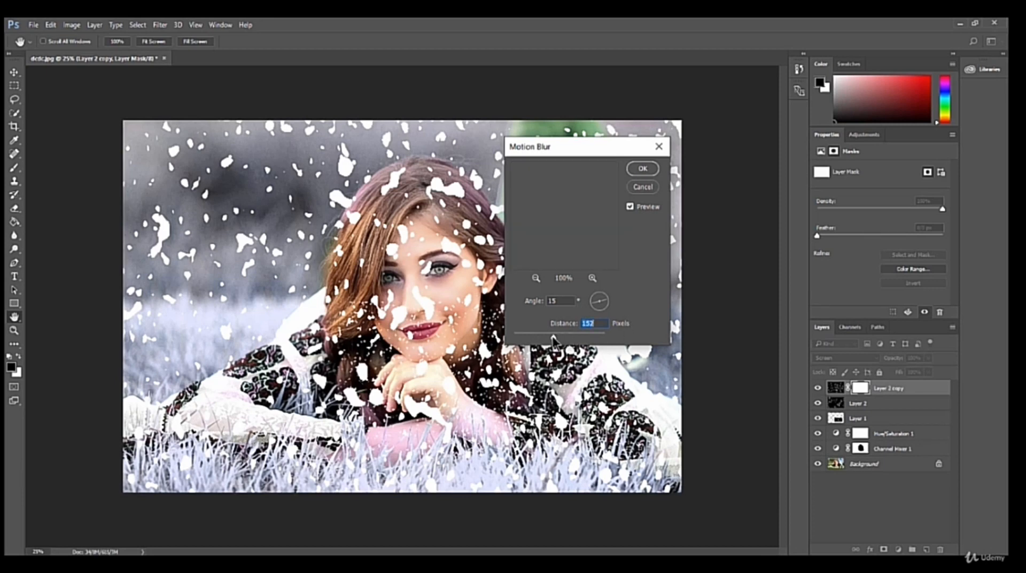
click(642, 169)
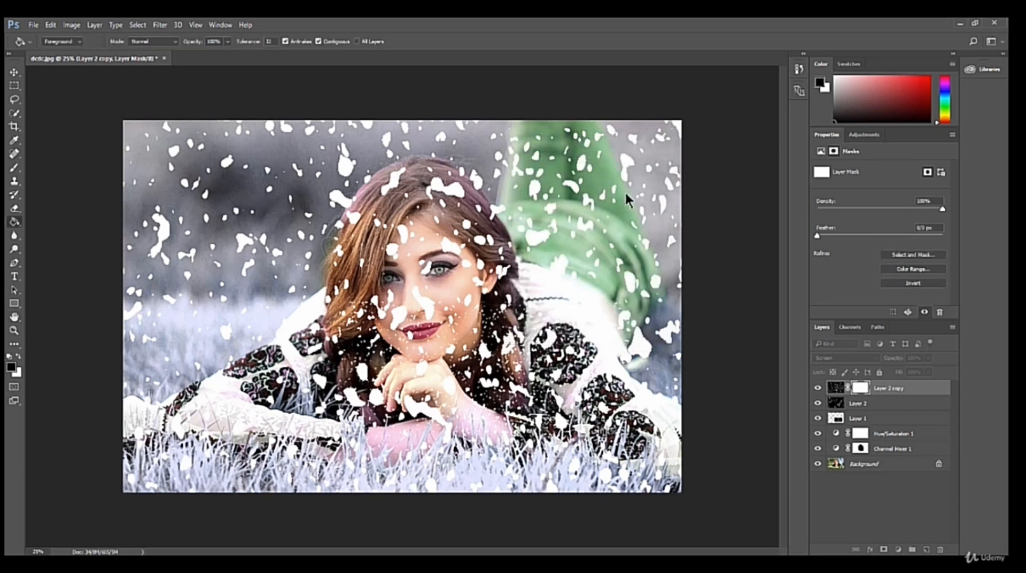
- Add a layer mask to Layer 2 and apply a Gaussian Blur with a radius of 7 pixels to it
click(860, 407)
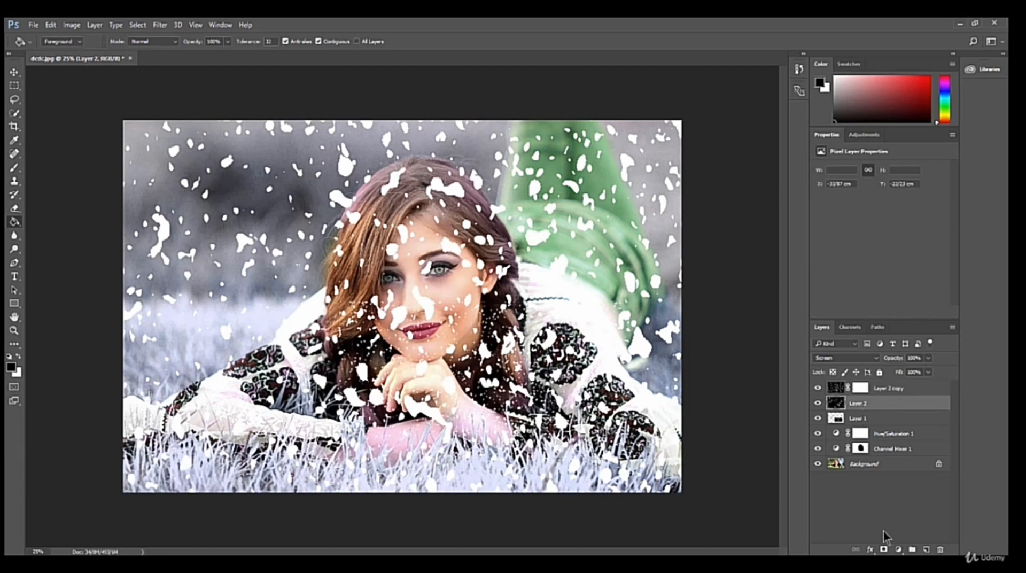
click(884, 549)
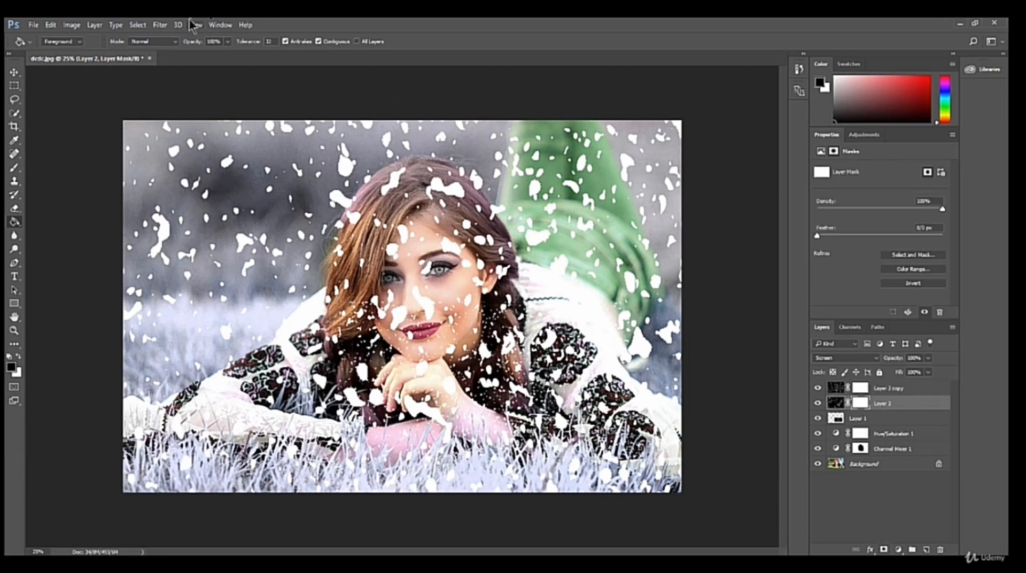
click(161, 25)
mouse_move(268, 168)
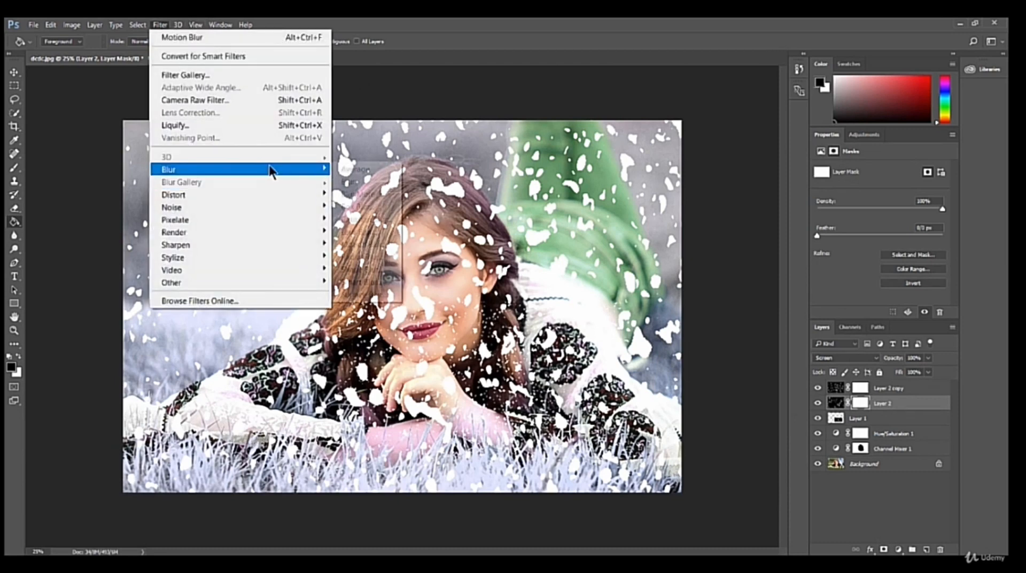
click(361, 220)
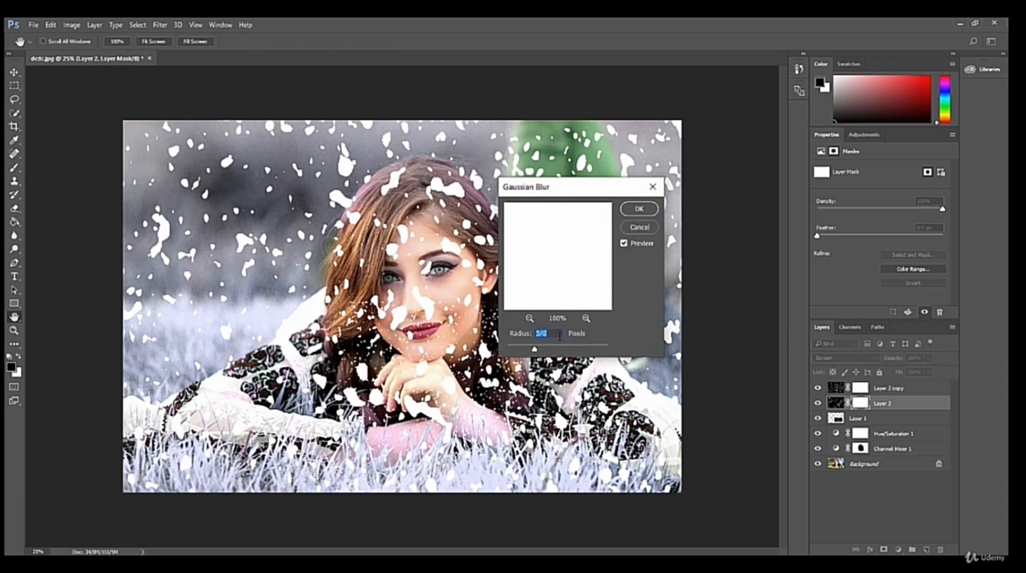
text(7)
click(635, 213)
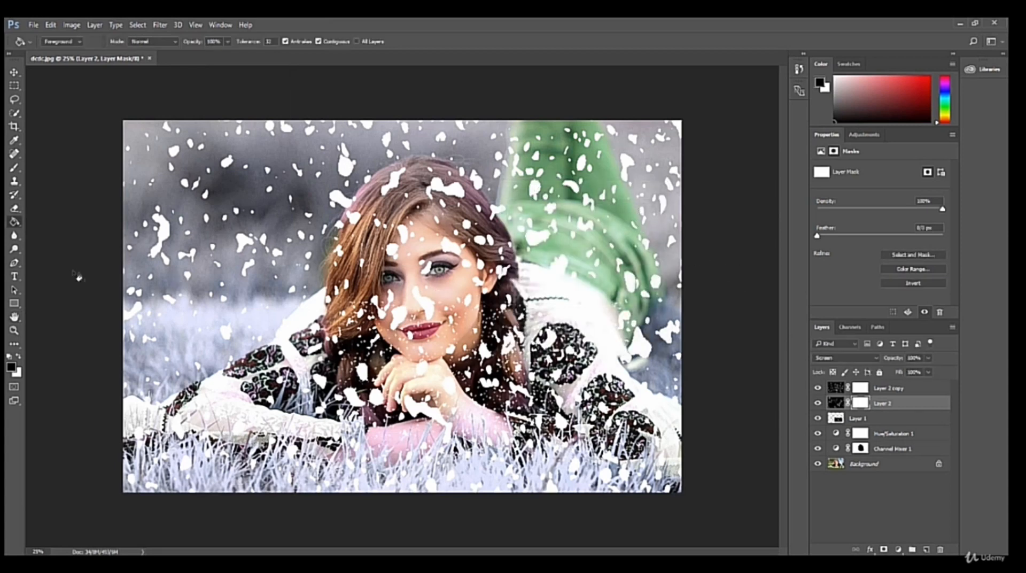
- Paint black with the Brush over the woman's face on Layer 2's mask to hide the snowflakes there
click(17, 169)
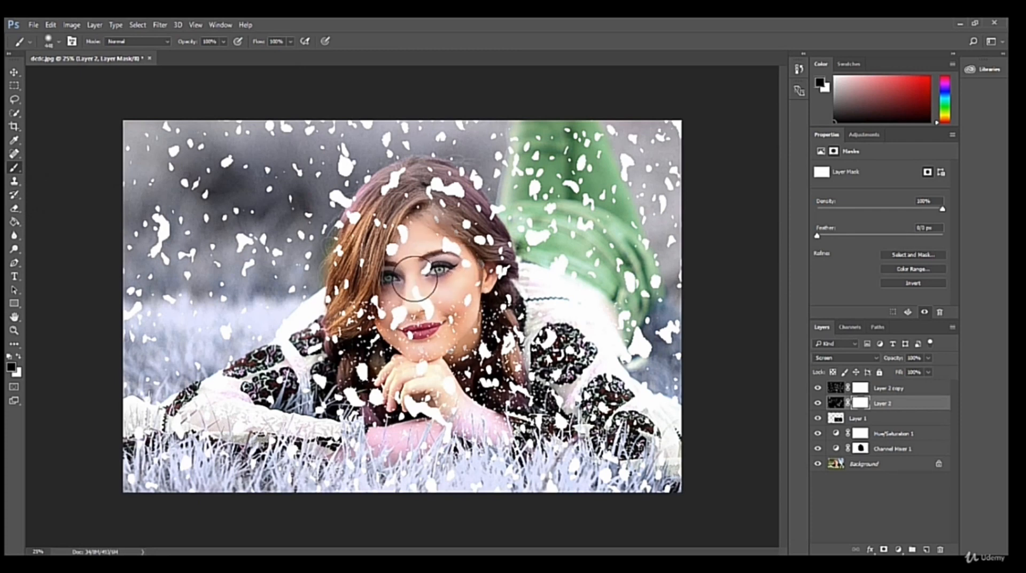
drag(415, 278, 427, 270)
- Add a layer mask to Layer 1 and apply a Gaussian Blur with a radius of 3 pixels to it
click(860, 422)
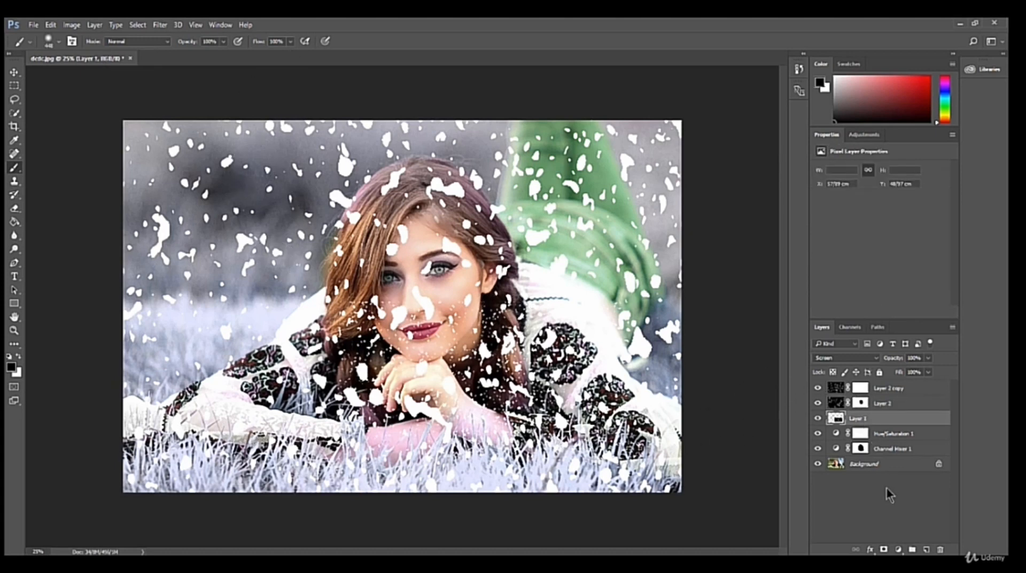
click(884, 549)
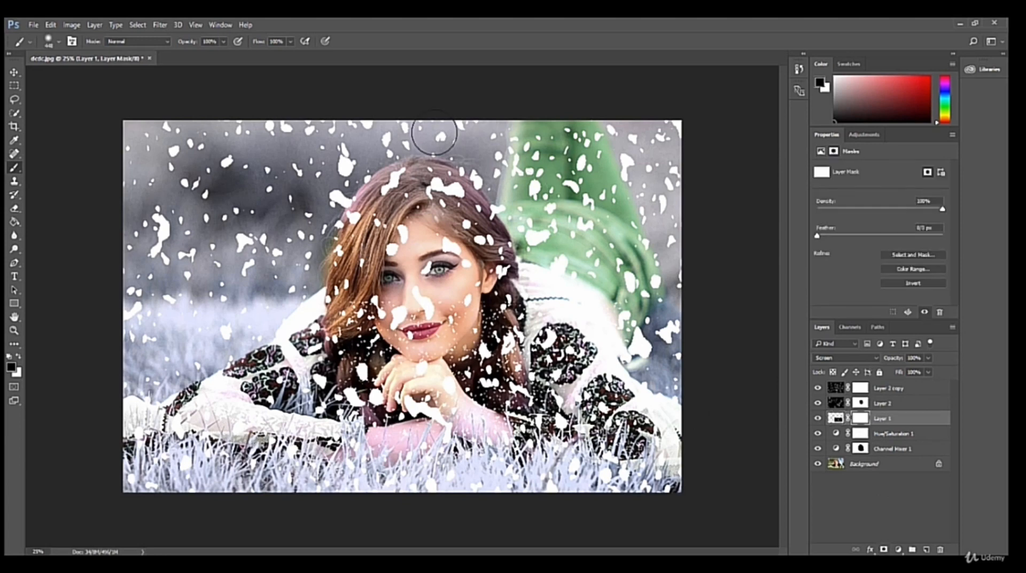
click(159, 24)
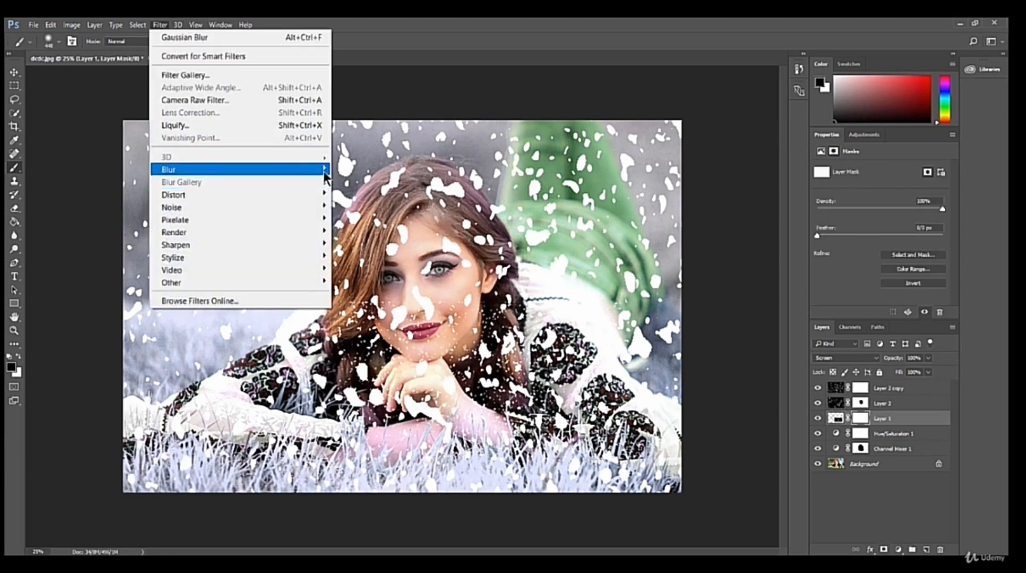
mouse_move(294, 169)
click(369, 219)
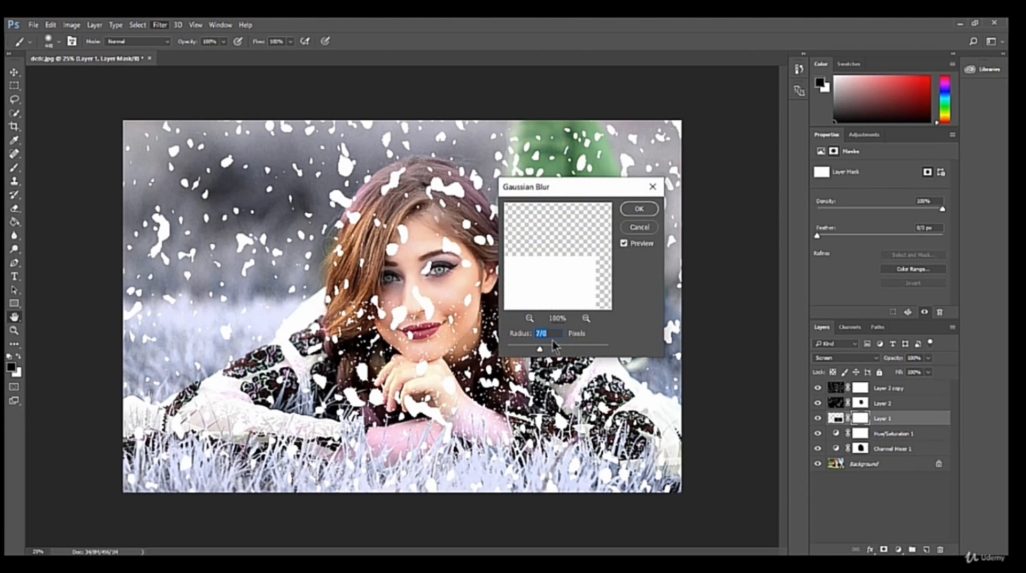
text(3)
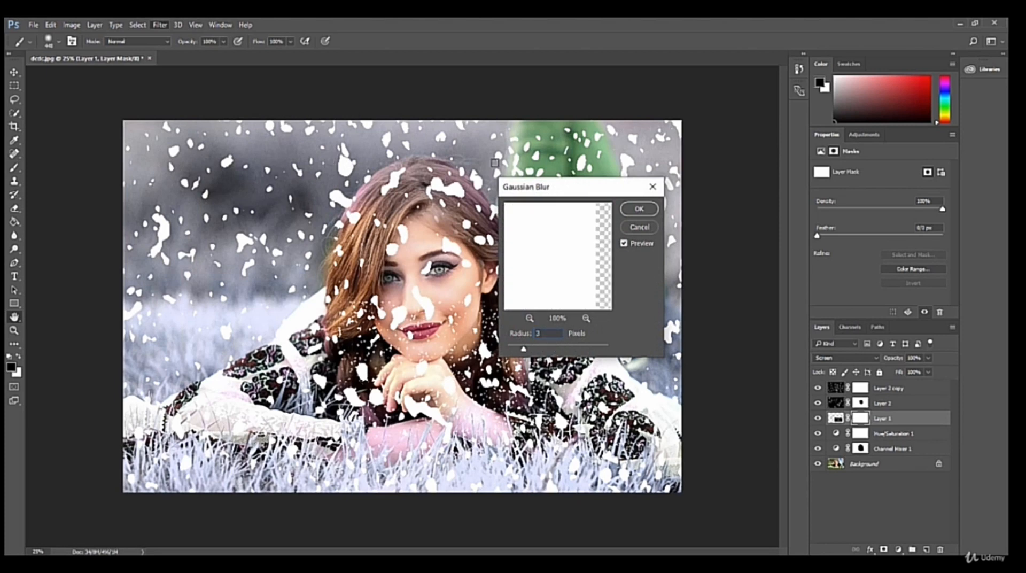
click(646, 211)
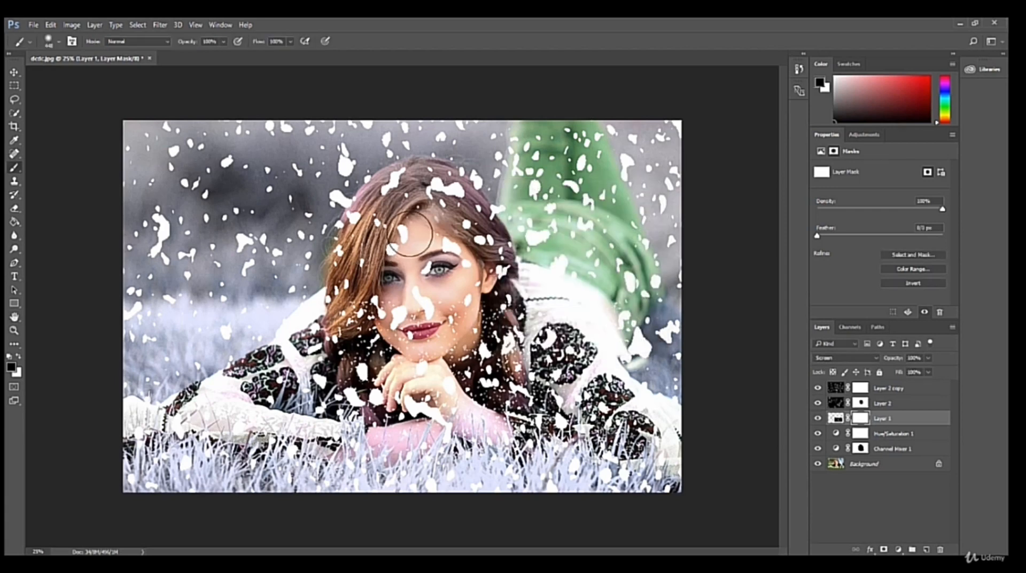
- Brush black over the face on Layer 1's mask, and check the snow alone by briefly hiding the Background layer
mouse_move(405, 278)
mouse_down()
mouse_move(398, 270)
mouse_move(416, 274)
mouse_move(381, 266)
mouse_move(452, 278)
mouse_move(445, 306)
mouse_move(416, 315)
mouse_move(367, 275)
mouse_move(435, 304)
mouse_move(401, 264)
mouse_move(425, 311)
mouse_move(443, 301)
mouse_move(433, 270)
mouse_move(459, 317)
mouse_move(412, 260)
mouse_up()
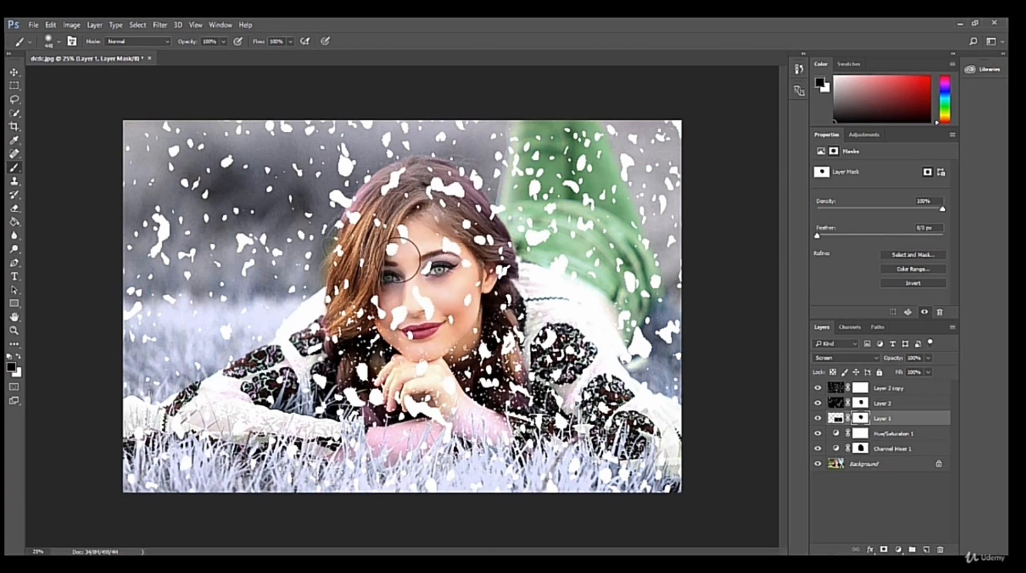
click(819, 464)
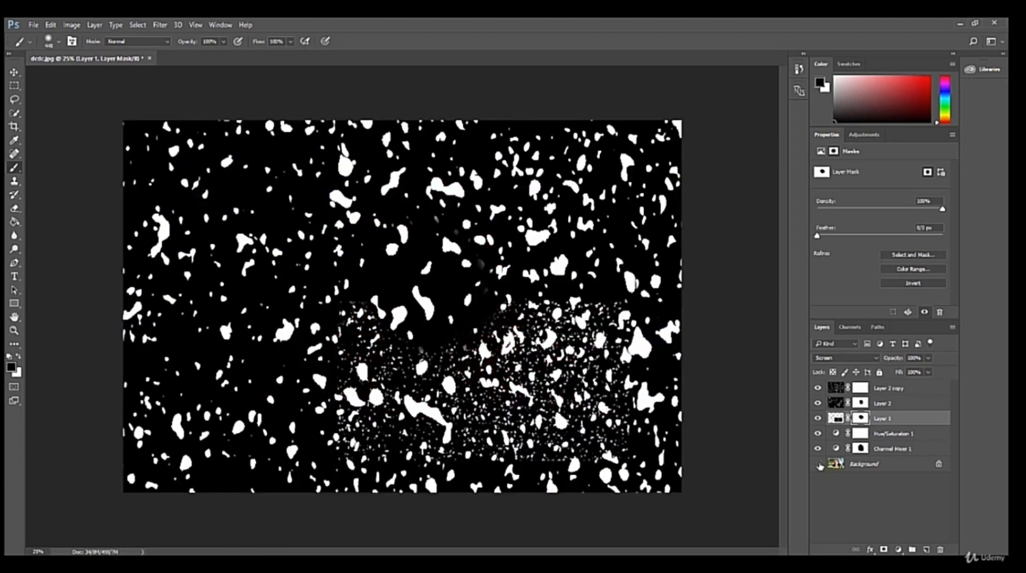
click(818, 463)
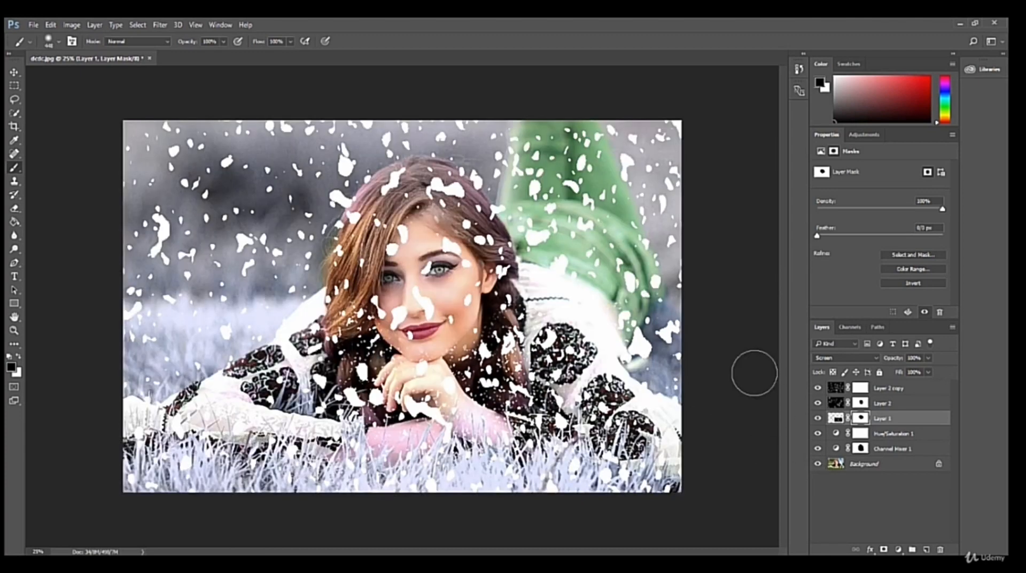